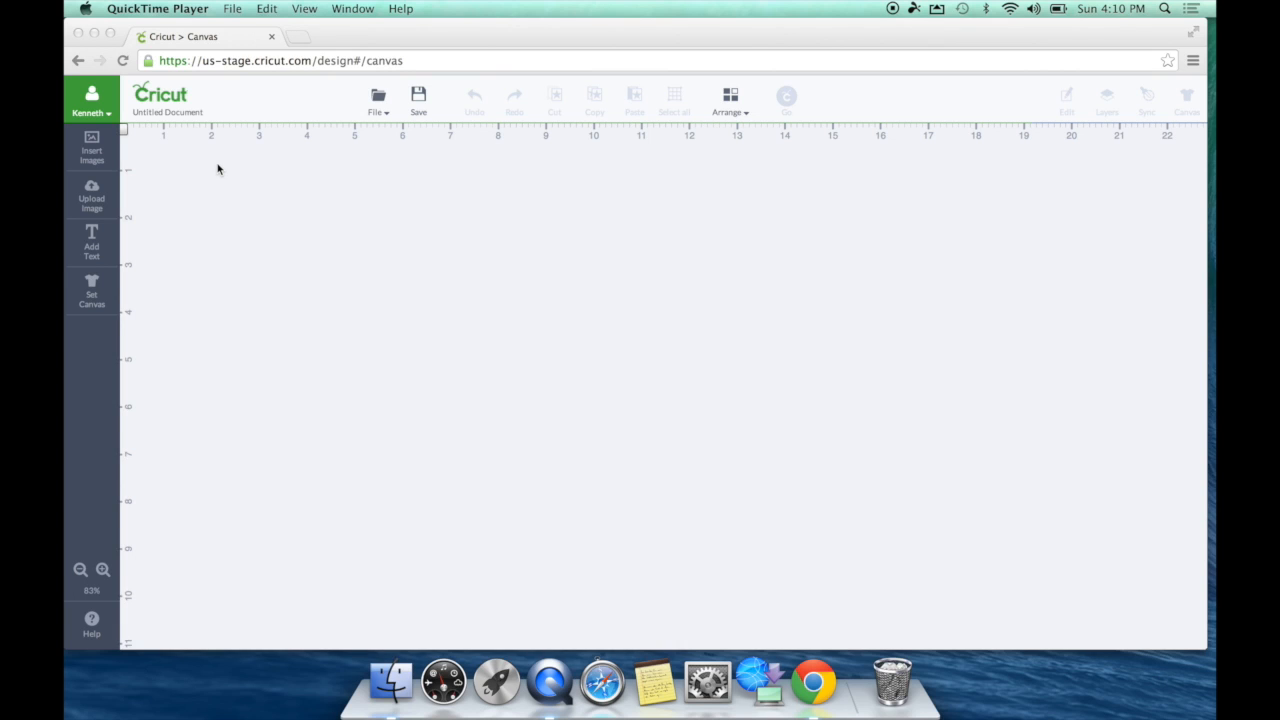
Browse the image library and insert the printable Kid Pirate image onto the canvas
click(96, 165)
click(96, 165)
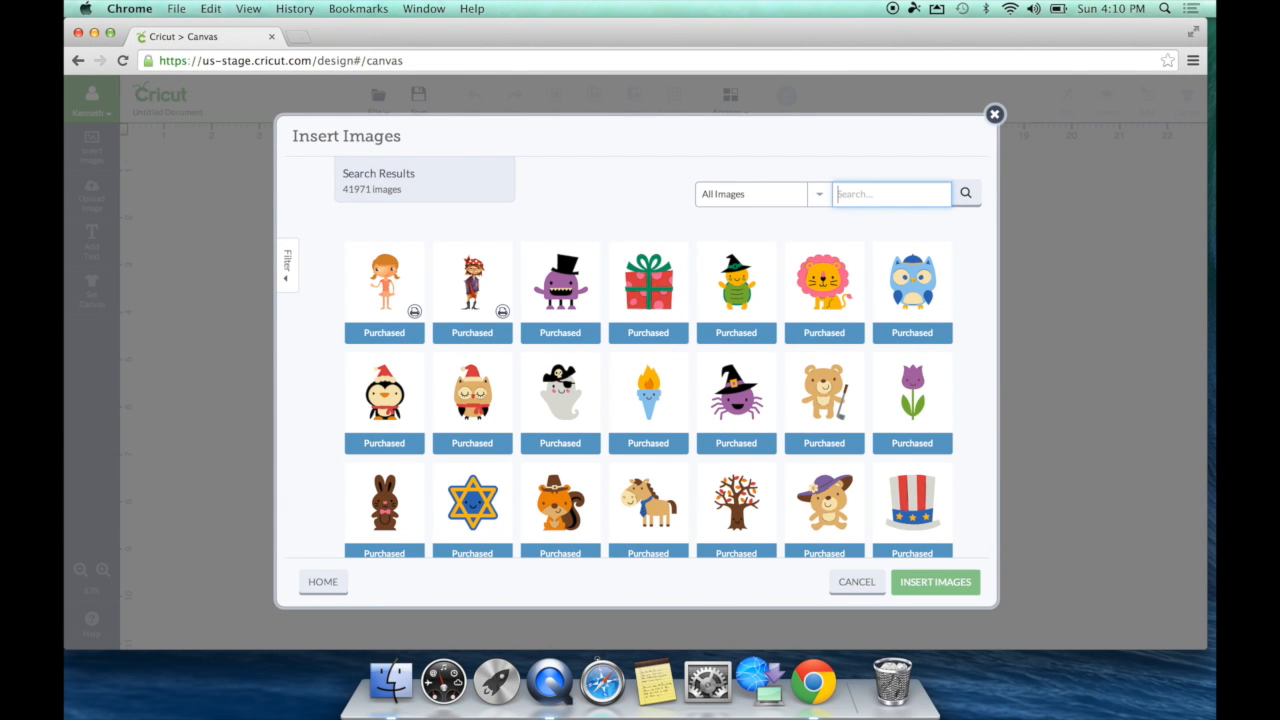
scroll(789, 354, down, 5)
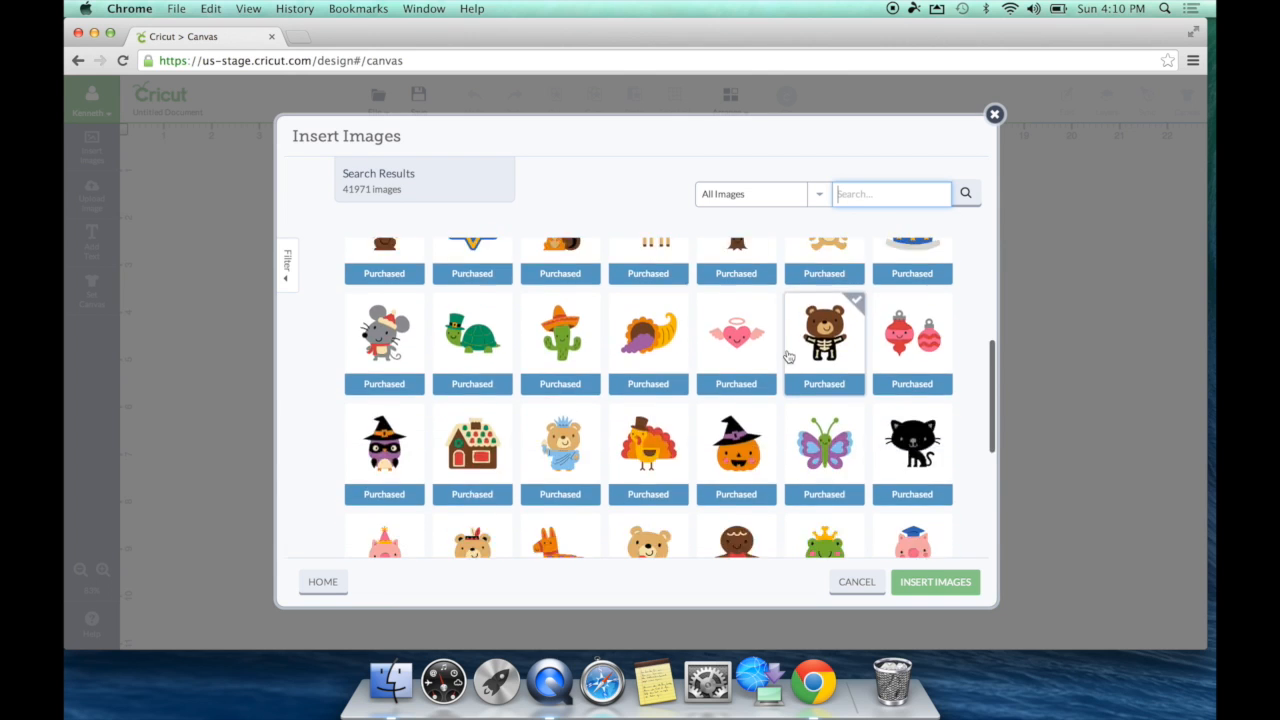
scroll(789, 356, down, 5)
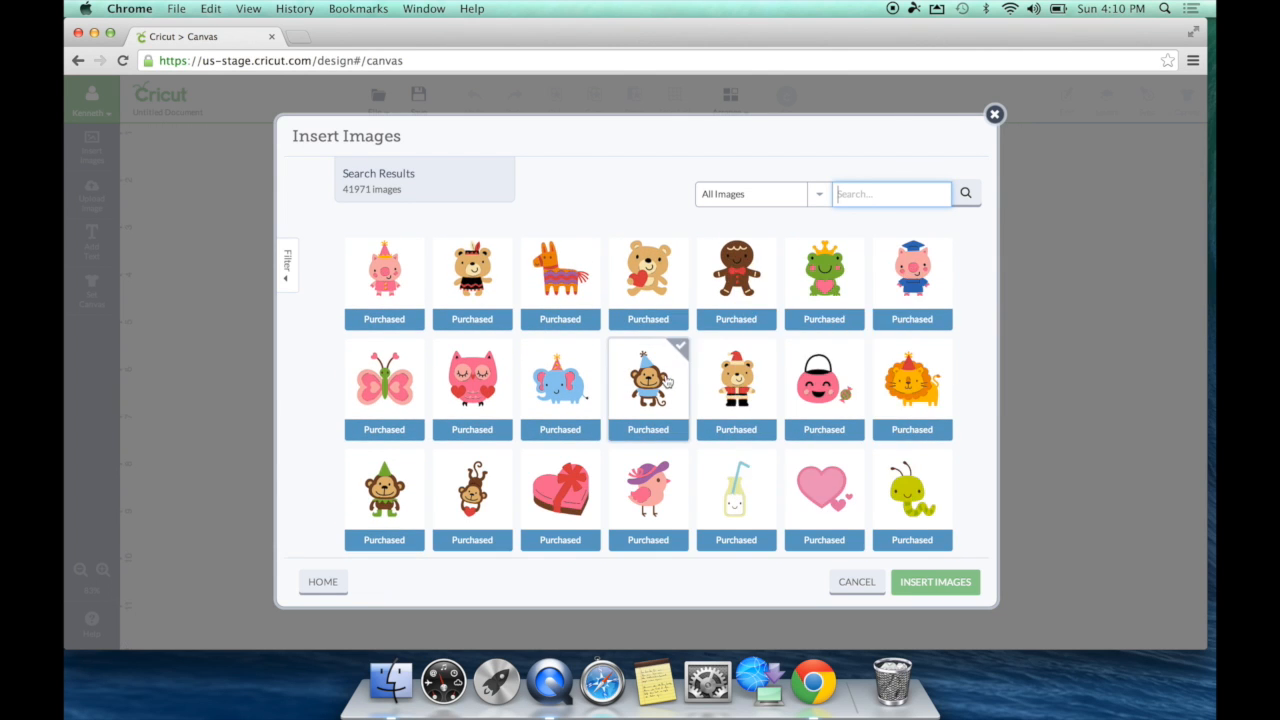
scroll(665, 382, up, 5)
mouse_move(665, 380)
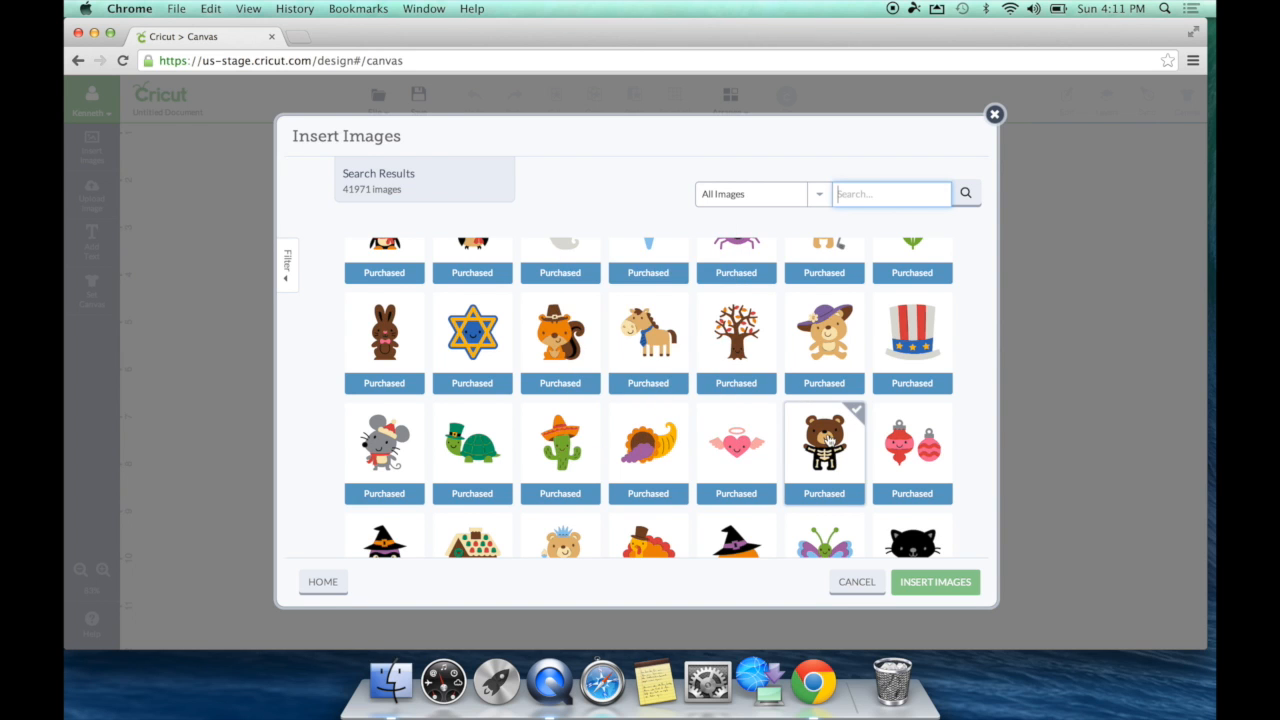
scroll(828, 440, up, 3)
mouse_move(828, 440)
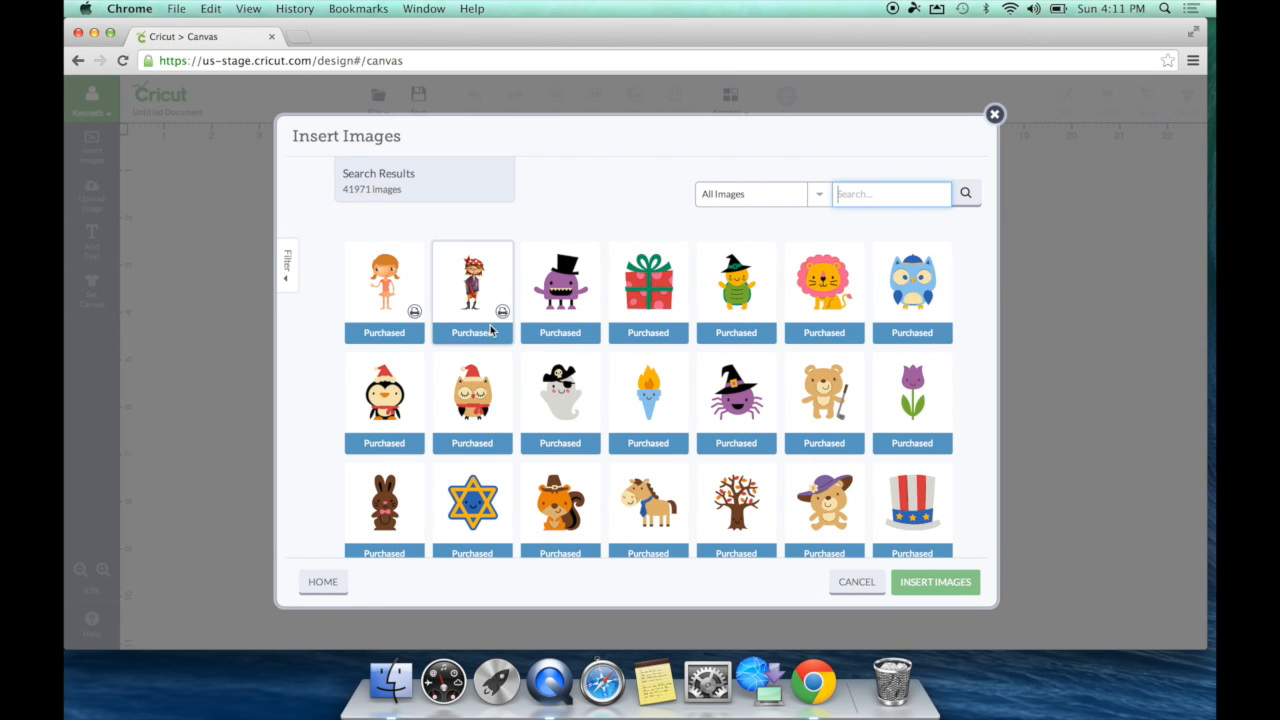
mouse_move(479, 310)
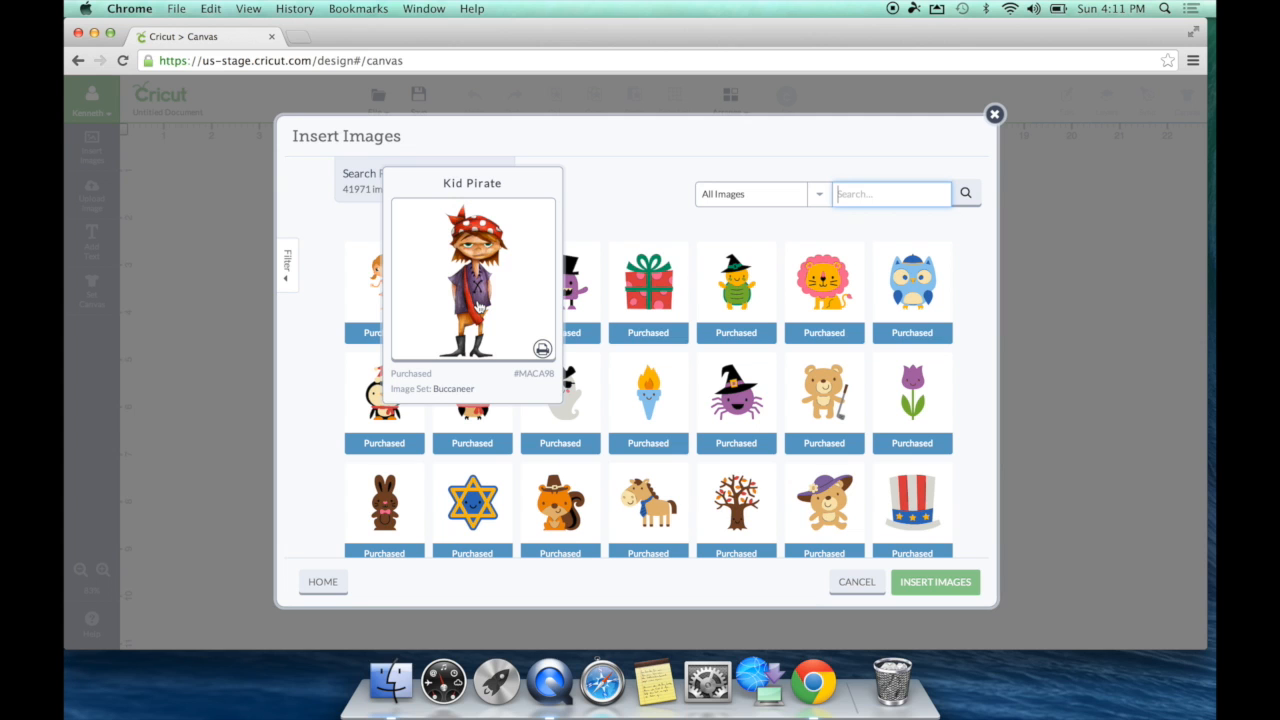
click(478, 308)
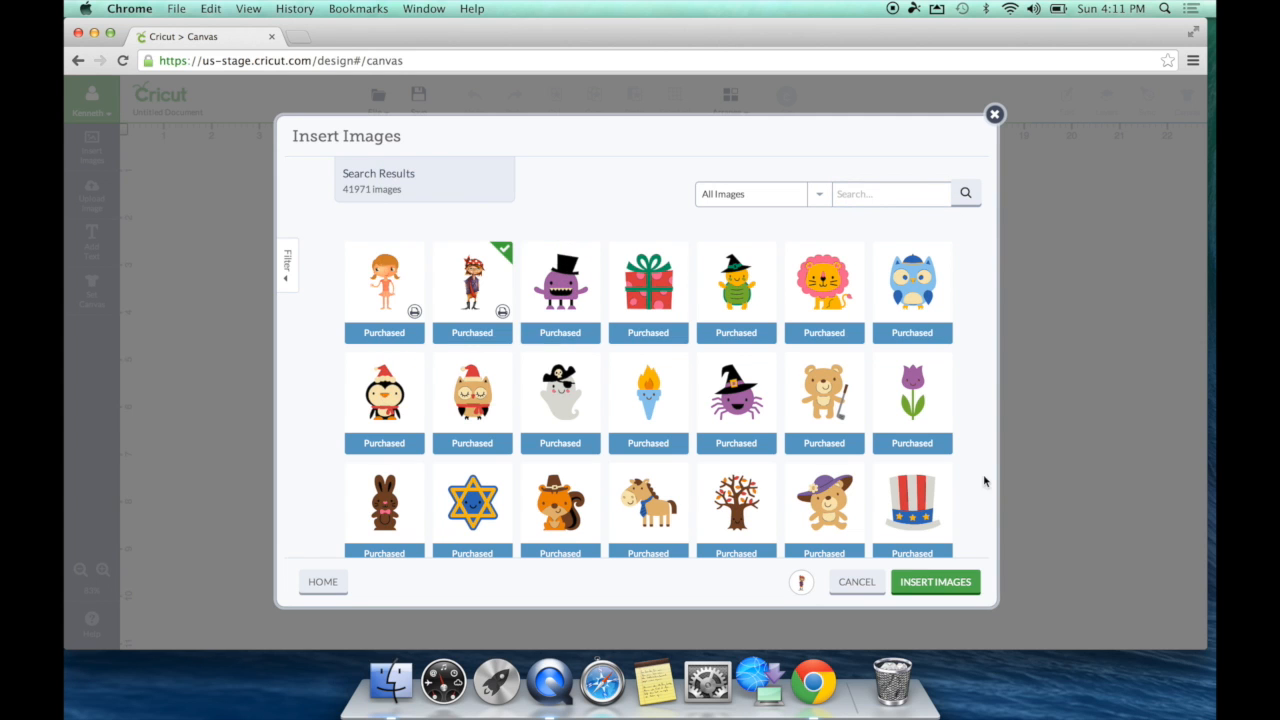
click(930, 588)
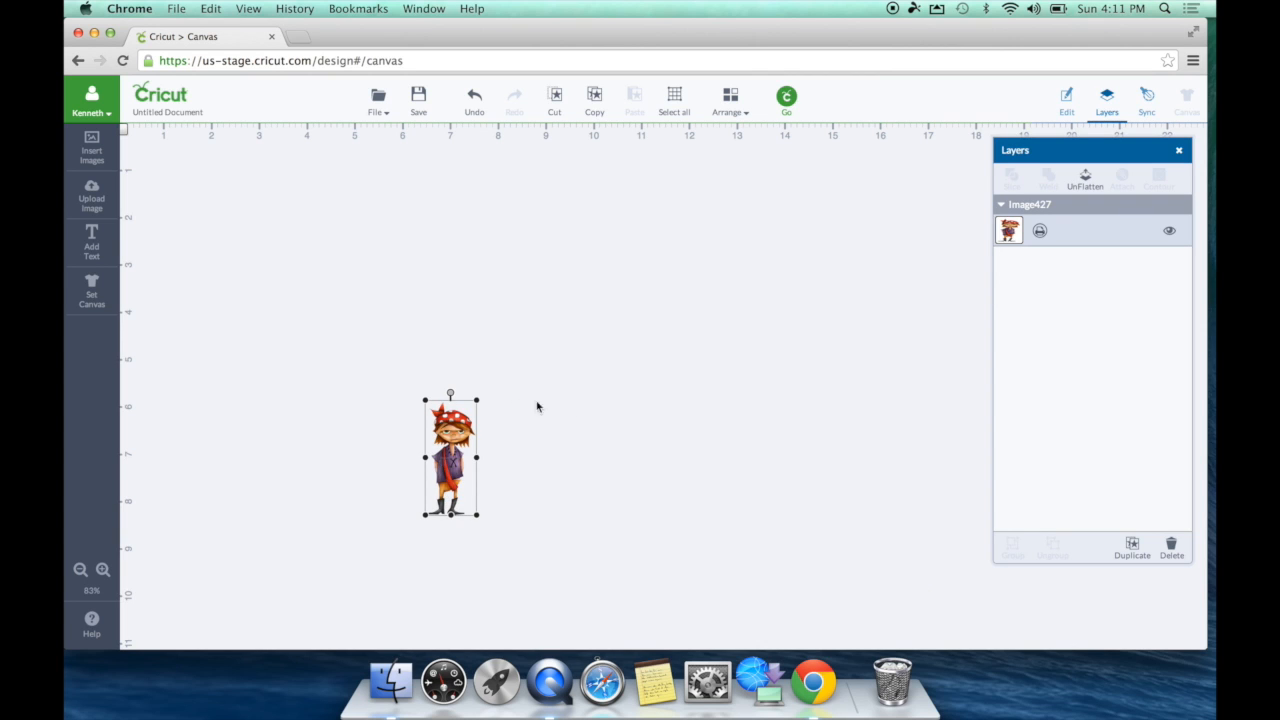
Enlarge the pirate image to about 7 inches tall and delete it from the canvas
click(477, 401)
drag(477, 401, 734, 180)
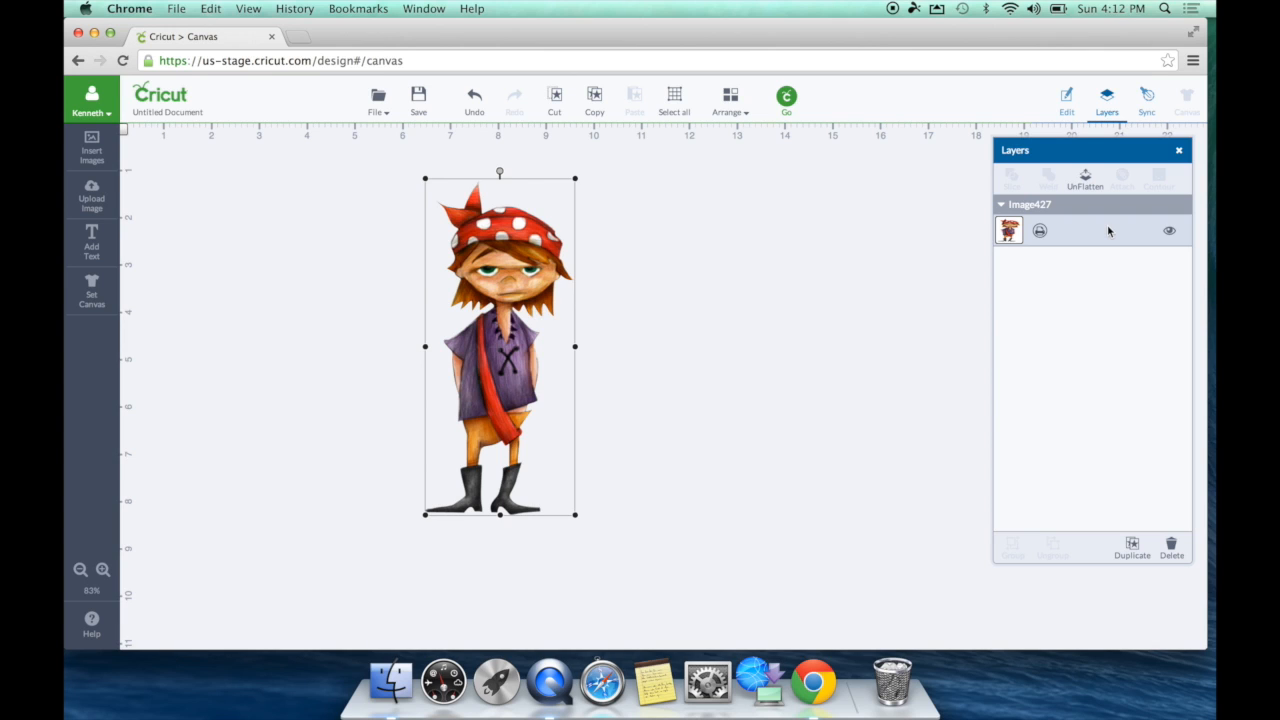
key(Delete)
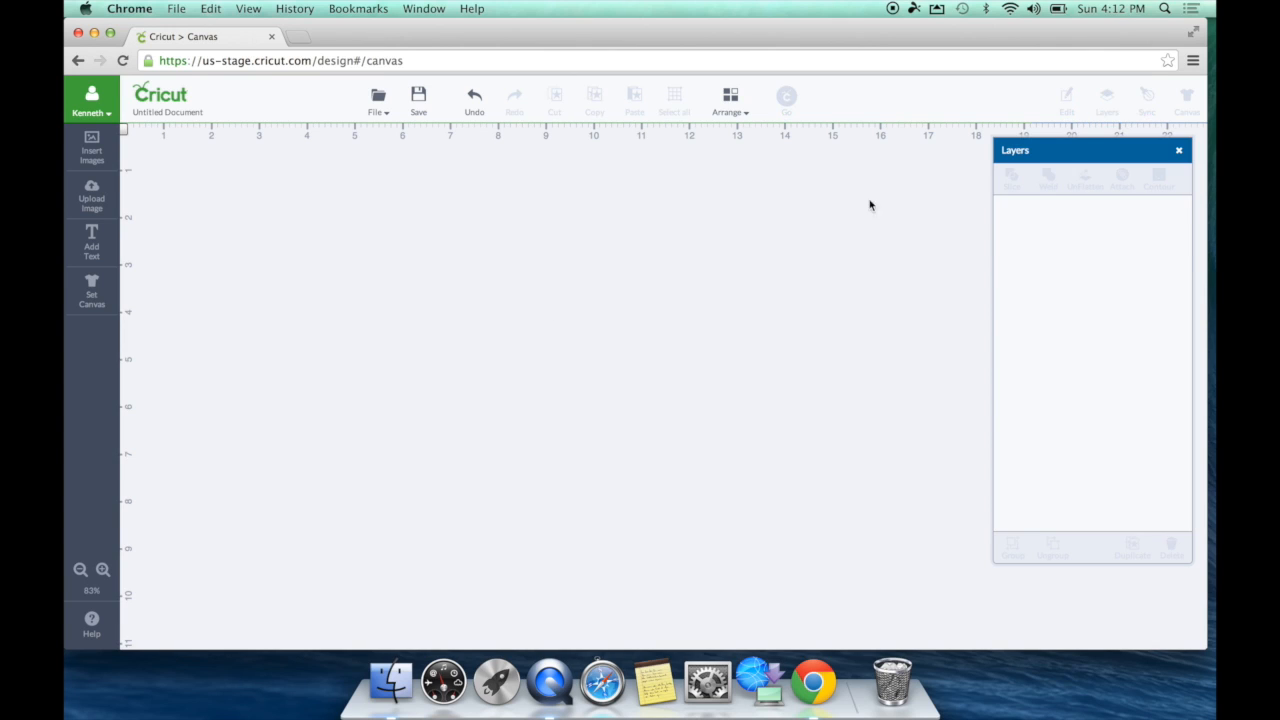
Reopen the image library and search all images for "dog"
click(101, 148)
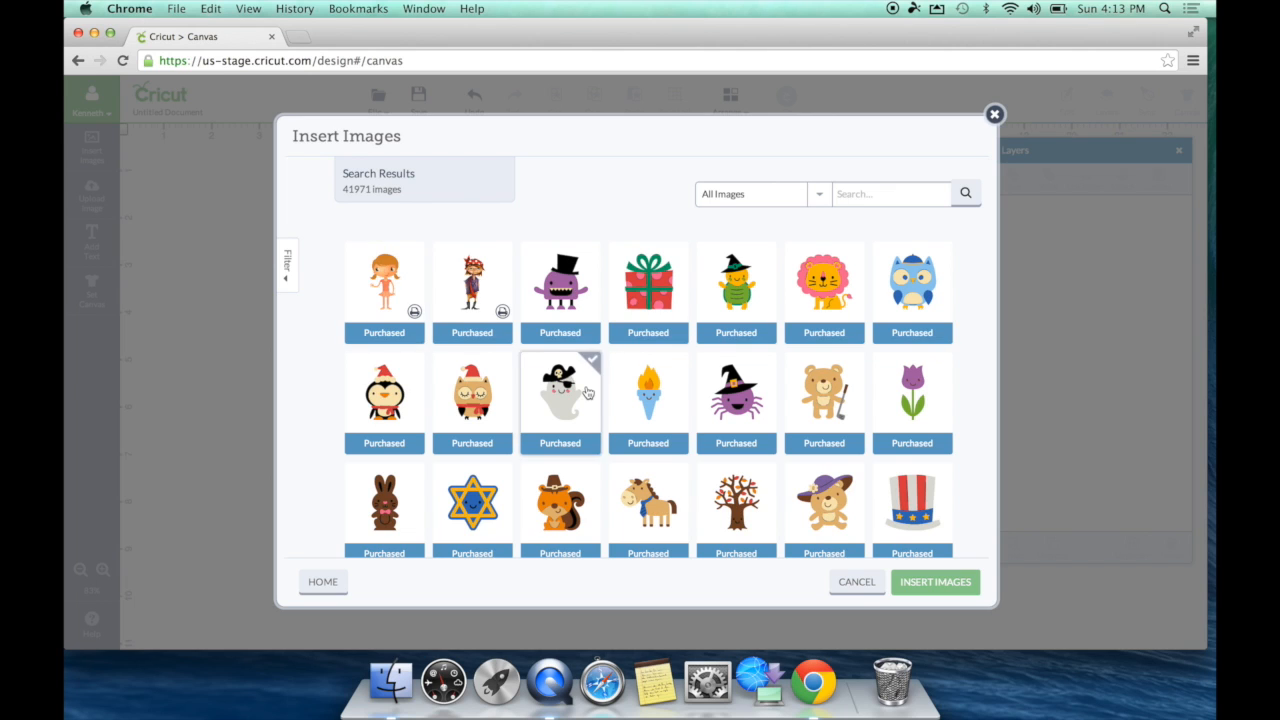
mouse_move(587, 392)
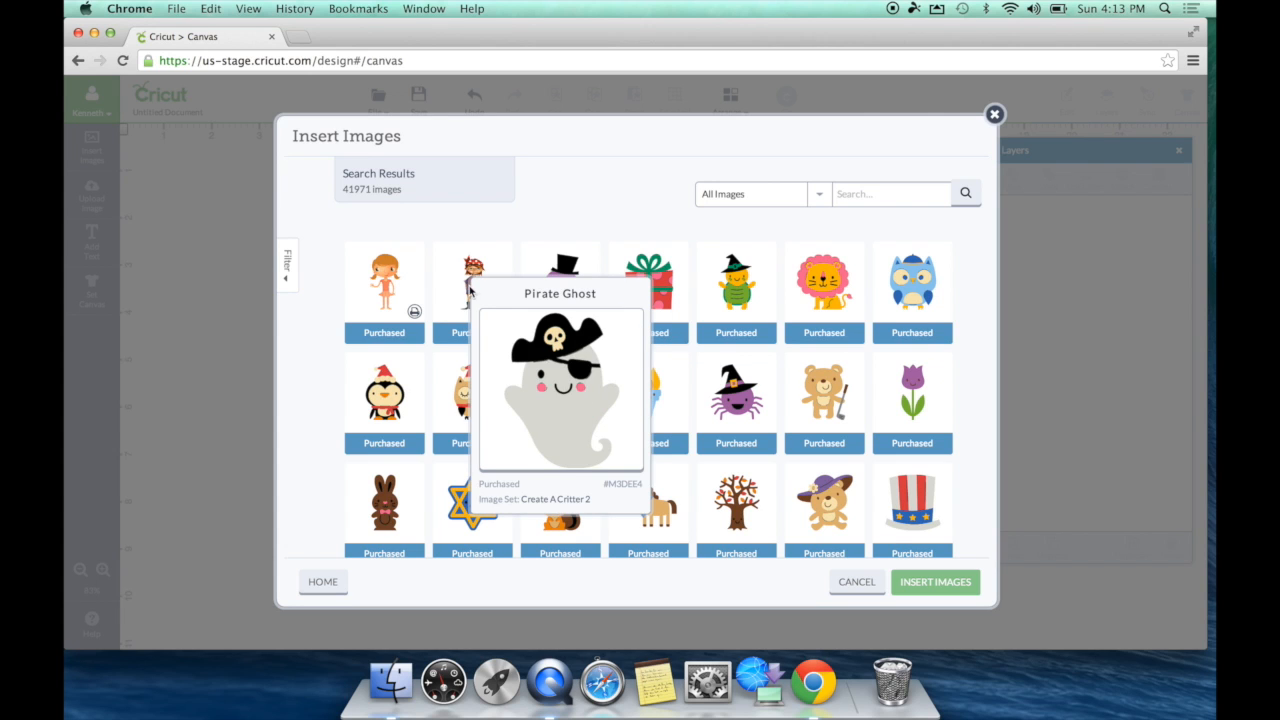
mouse_move(456, 275)
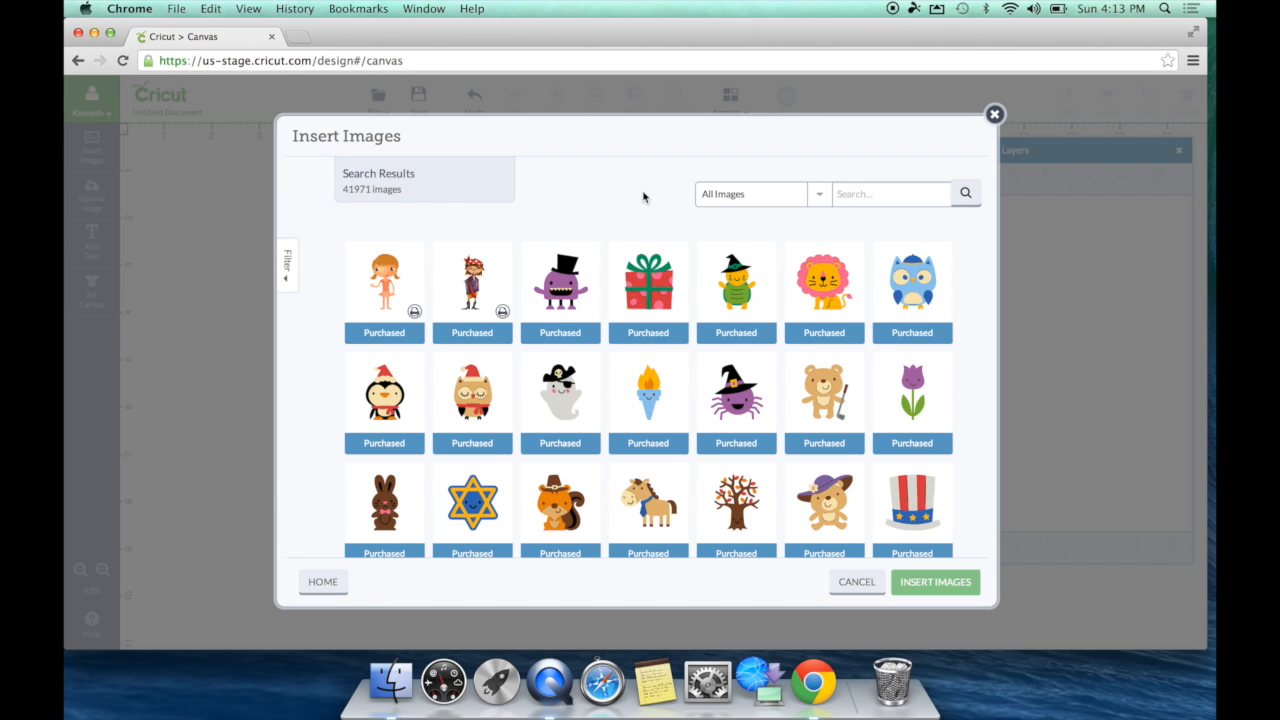
click(877, 185)
text(dog)
key(Return)
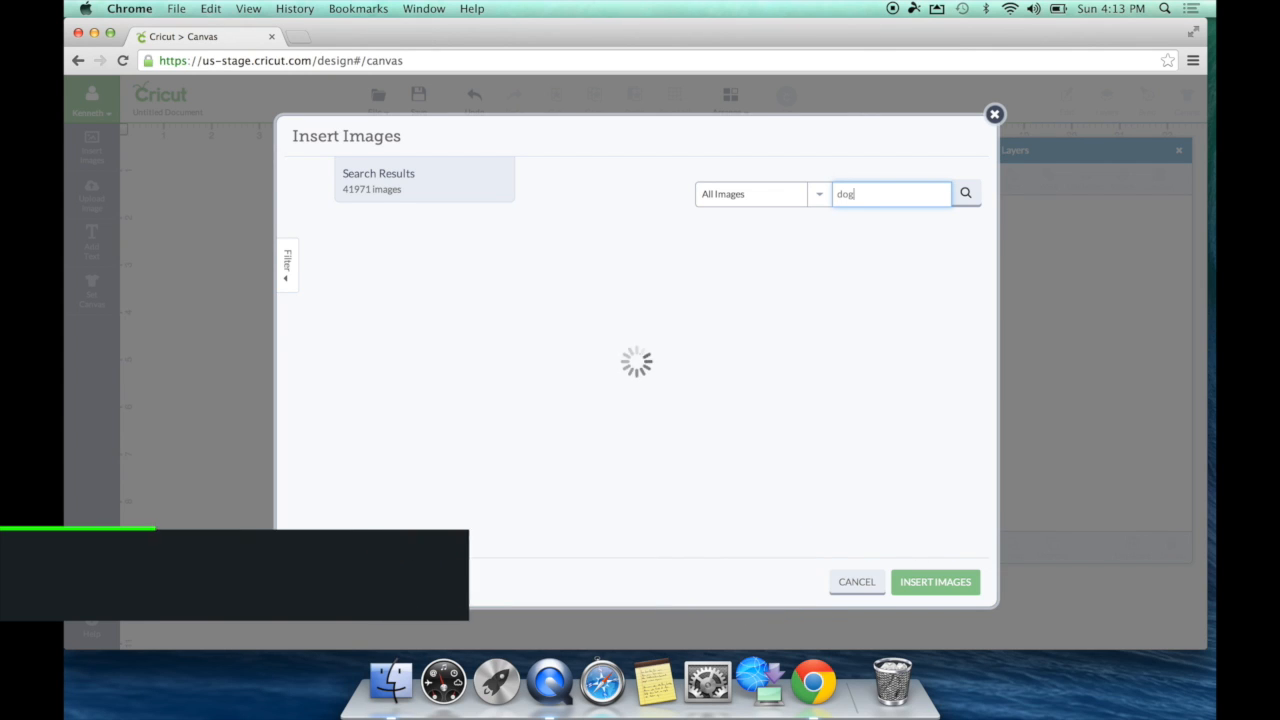
Find the image of the brown dog sitting beside a fishbowl in the results and insert it onto the canvas
scroll(694, 414, down, 6)
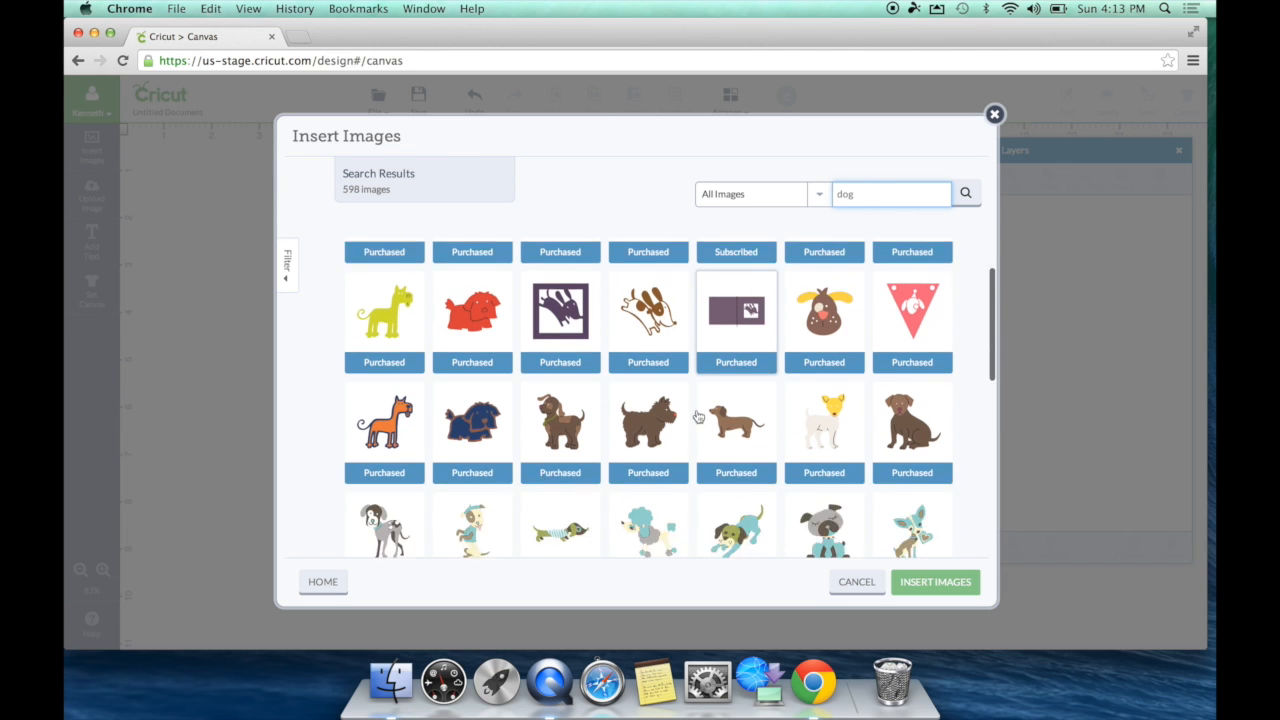
scroll(698, 416, down, 5)
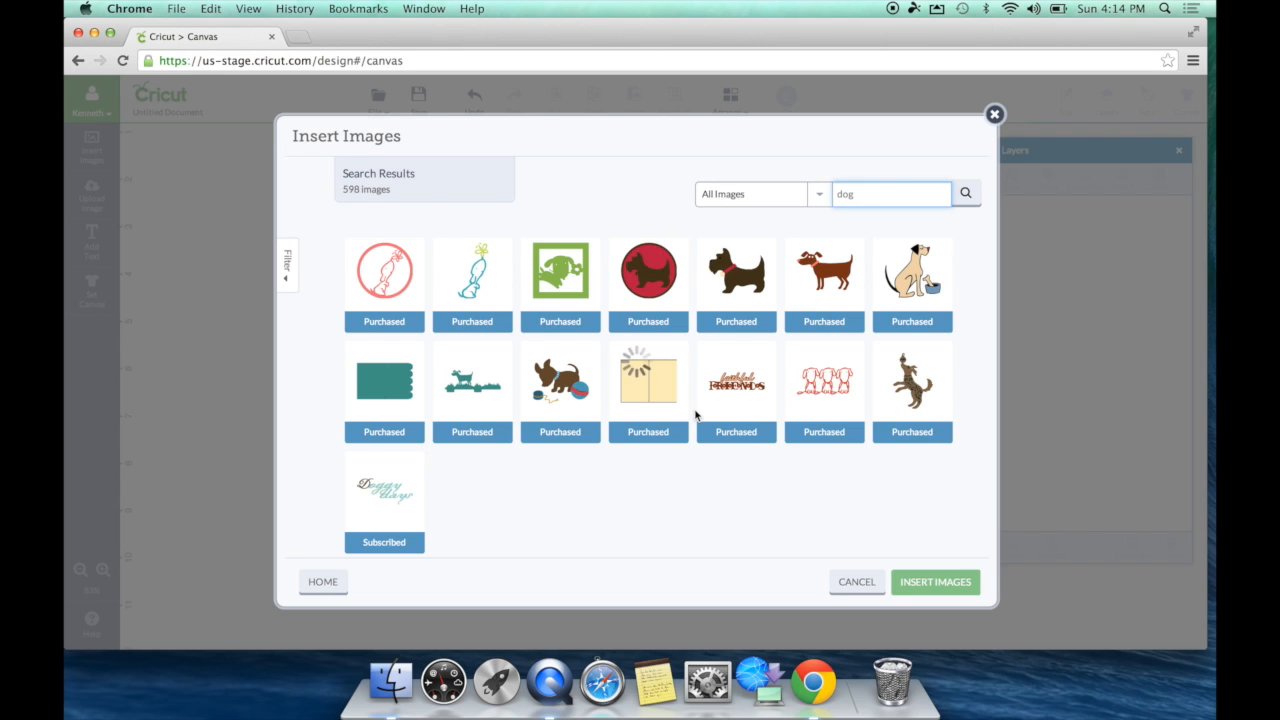
scroll(696, 414, down, 4)
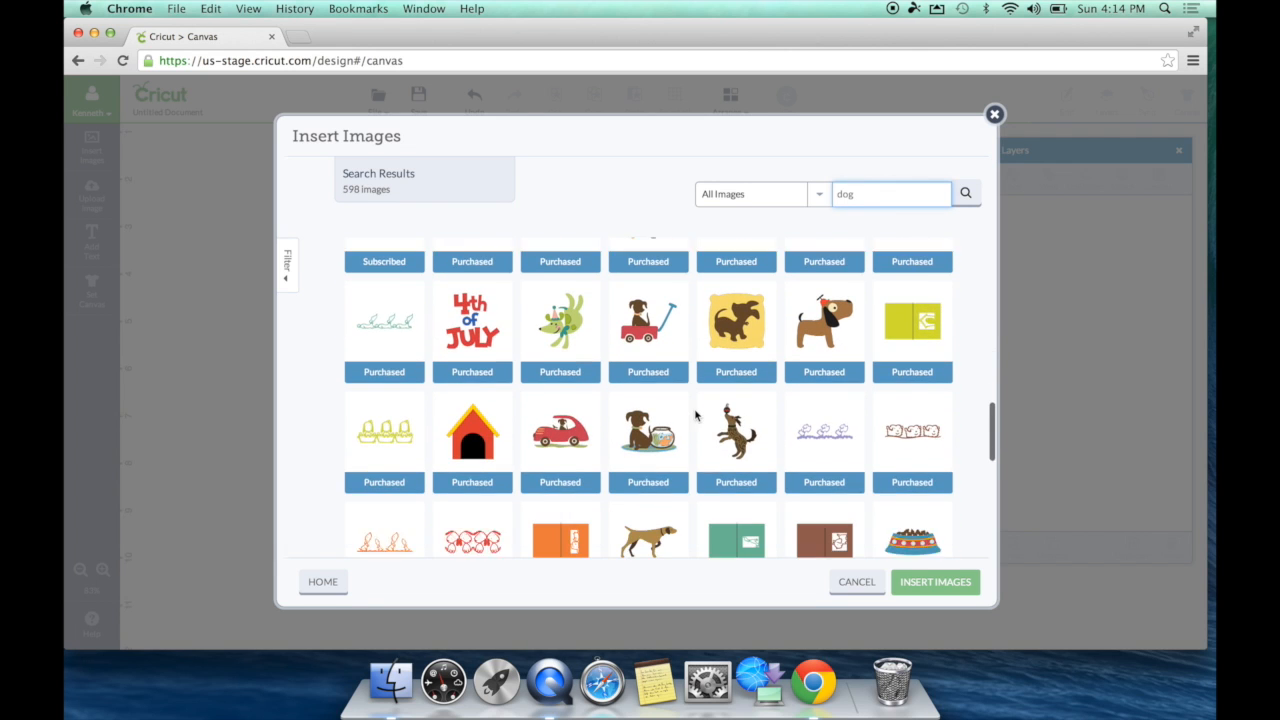
scroll(696, 416, down, 2)
click(628, 422)
mouse_move(645, 426)
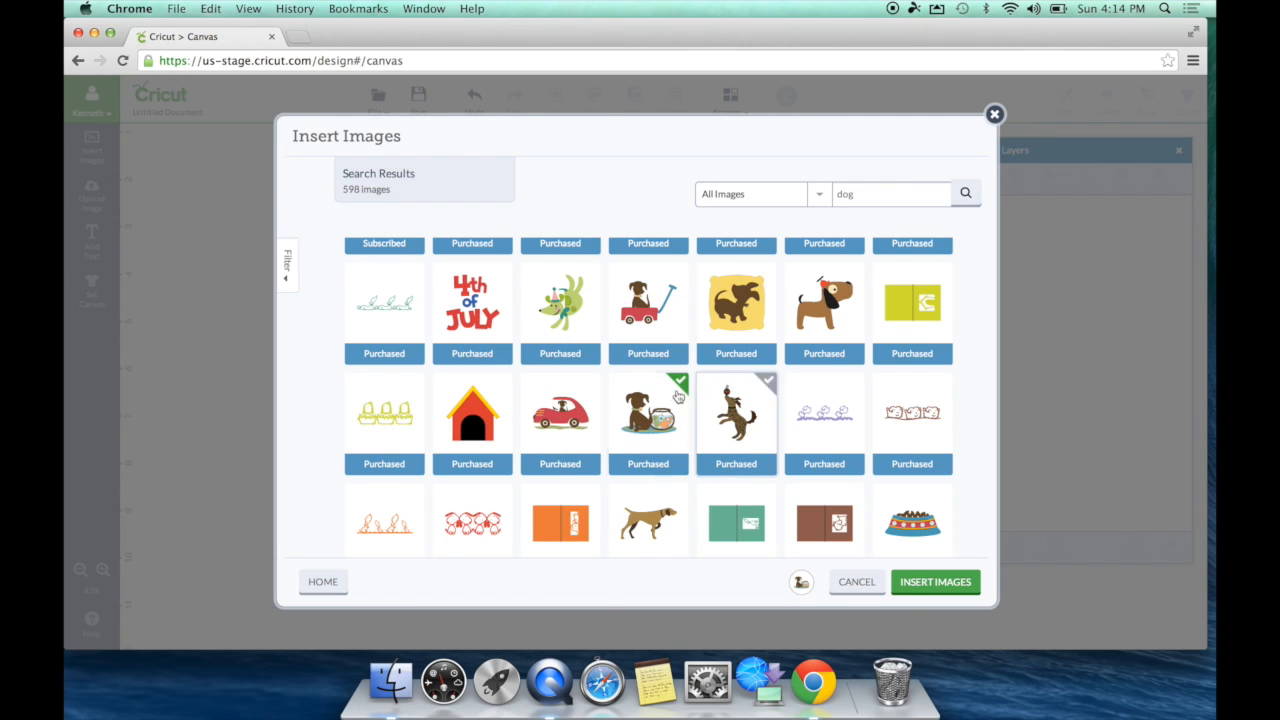
click(921, 584)
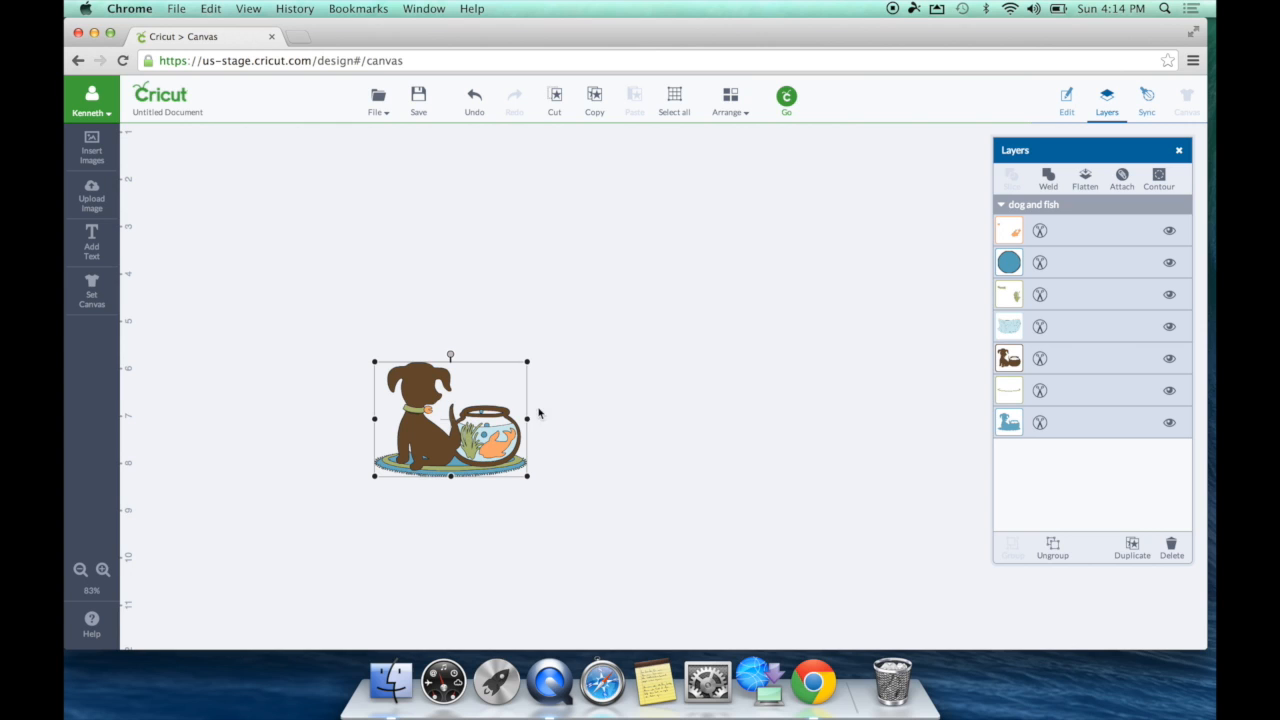
Enlarge the dog and fish image to about 5.4 inches wide and flatten its layers into one printable image
drag(531, 365, 723, 280)
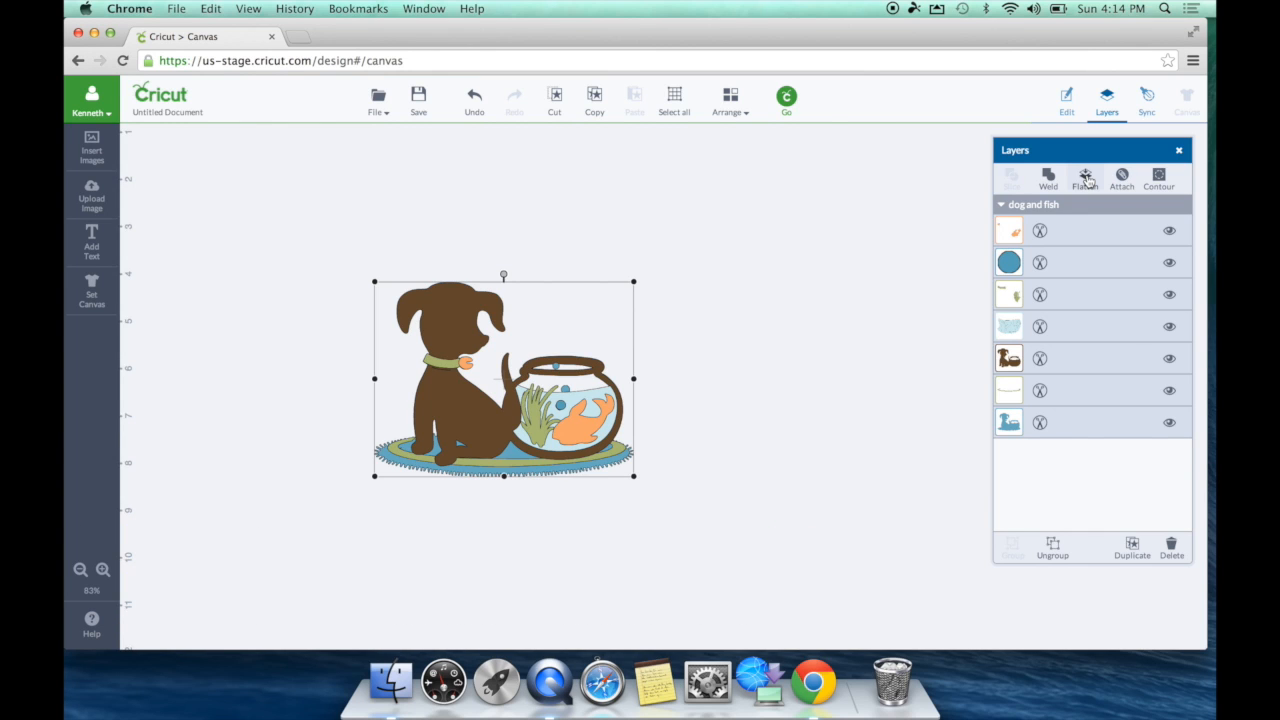
click(826, 347)
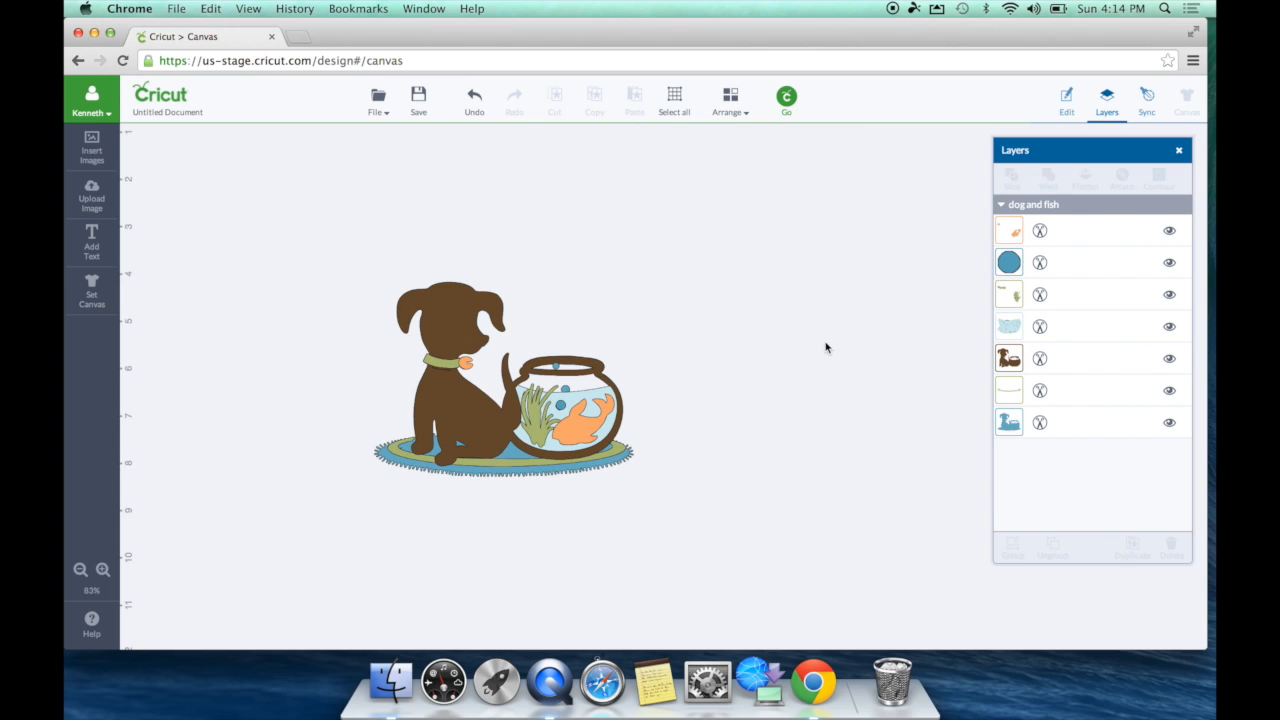
drag(355, 256, 697, 543)
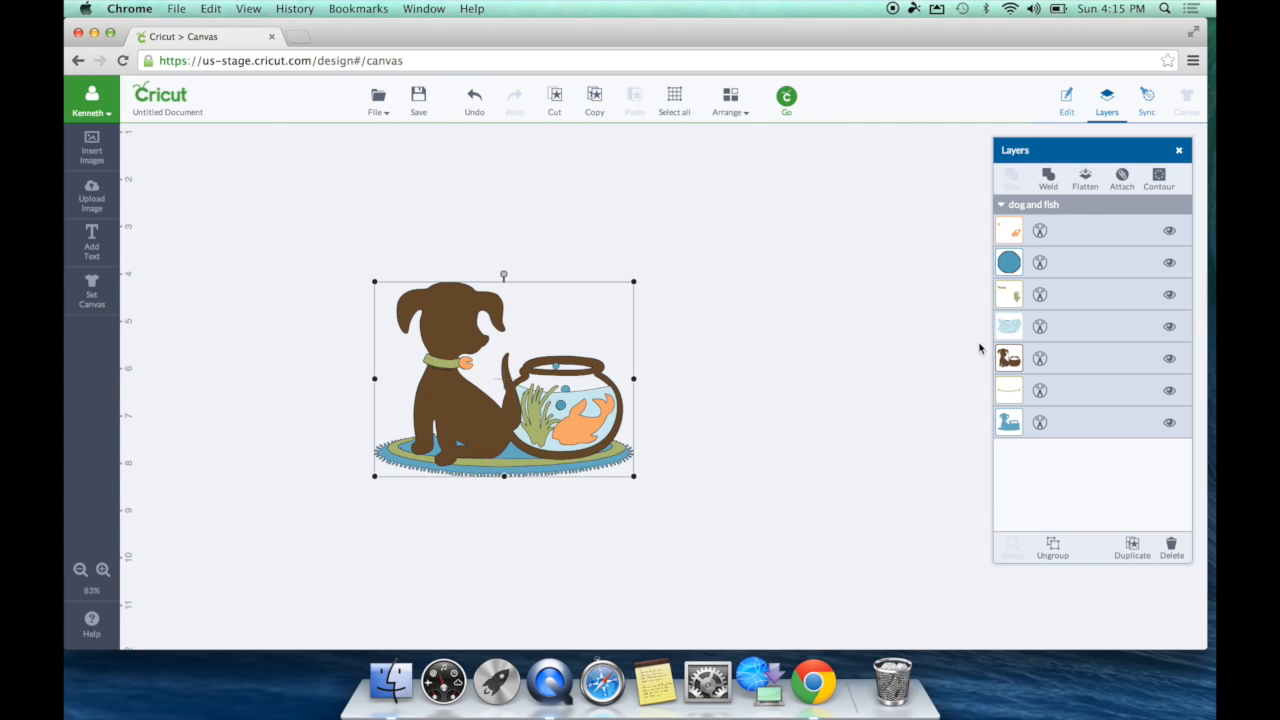
click(1088, 191)
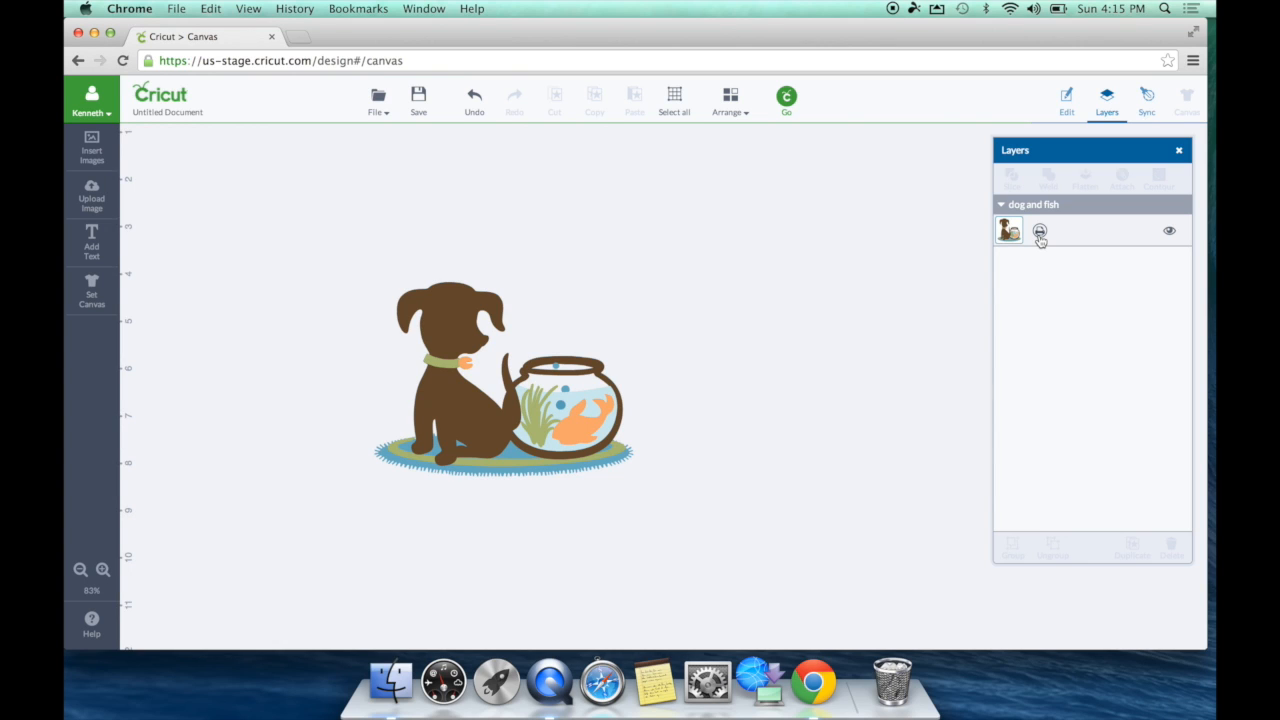
Set the flattened dog and fish image's height to 5.00 in
click(495, 390)
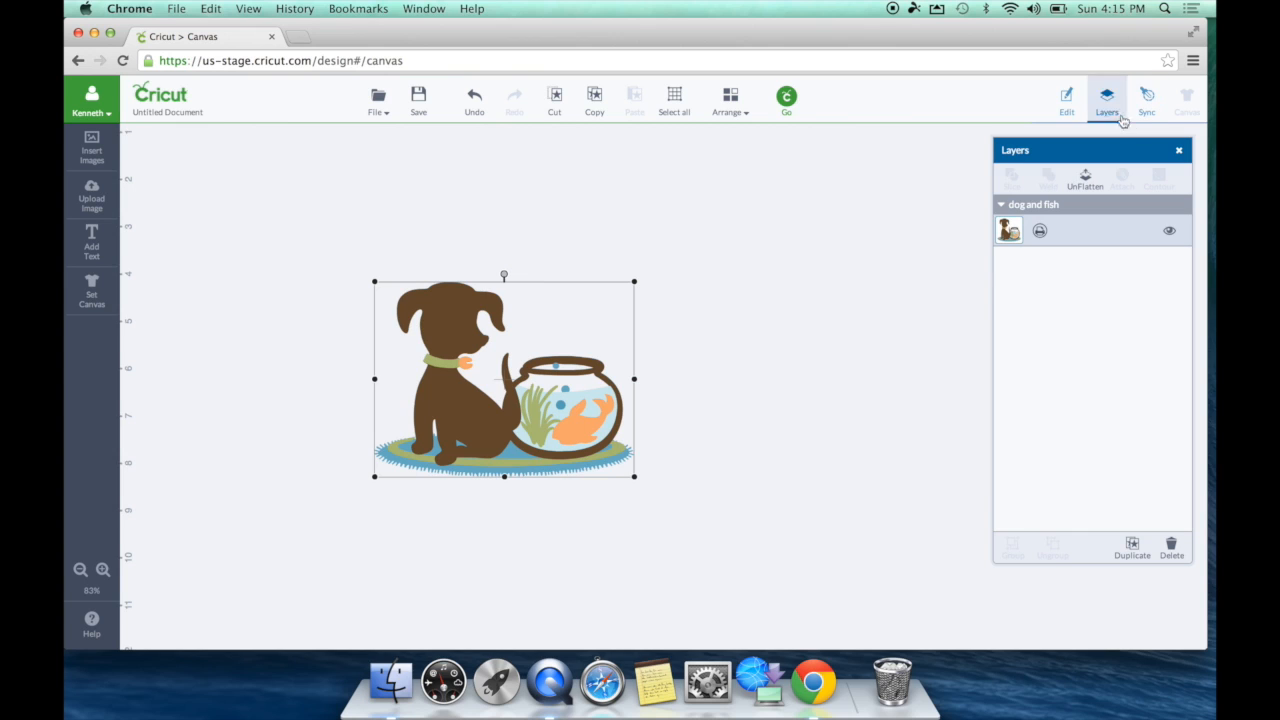
click(1064, 119)
click(1080, 227)
key(BackSpace)
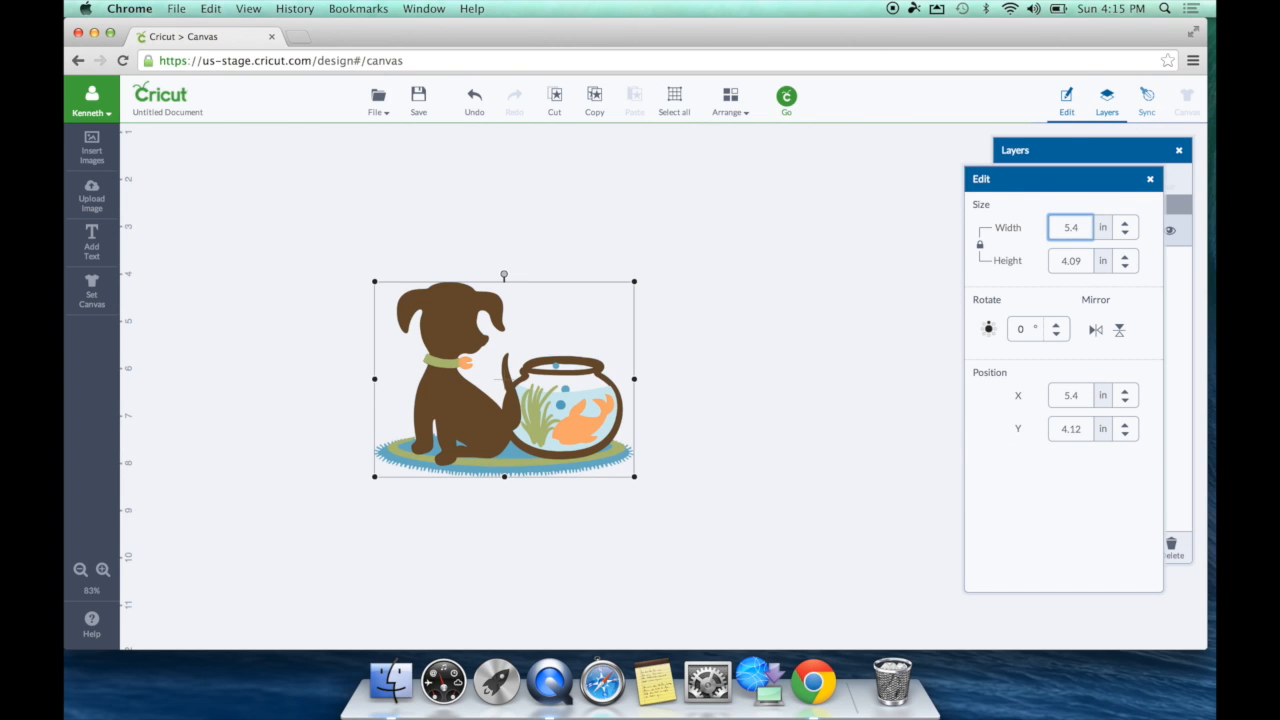
key(Return)
click(1089, 262)
key(BackSpace)
key(BackSpace)
key(BackSpace)
key(BackSpace)
text(5.00)
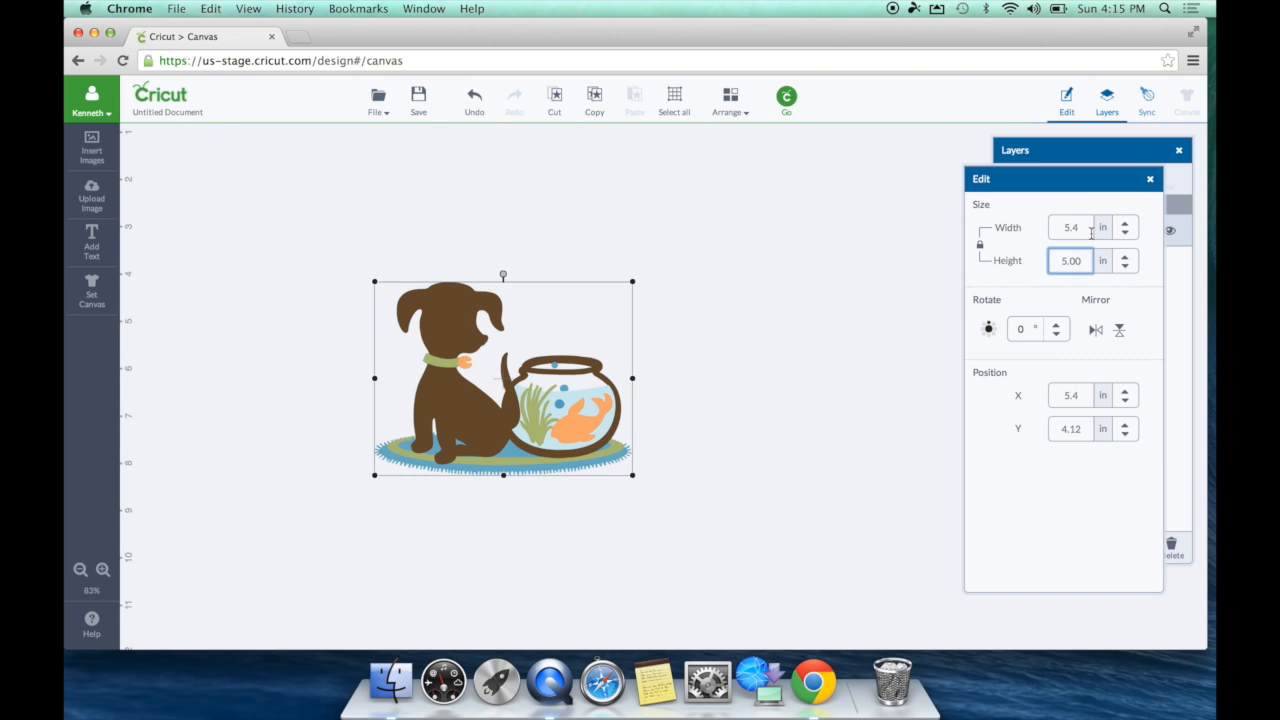
key(Return)
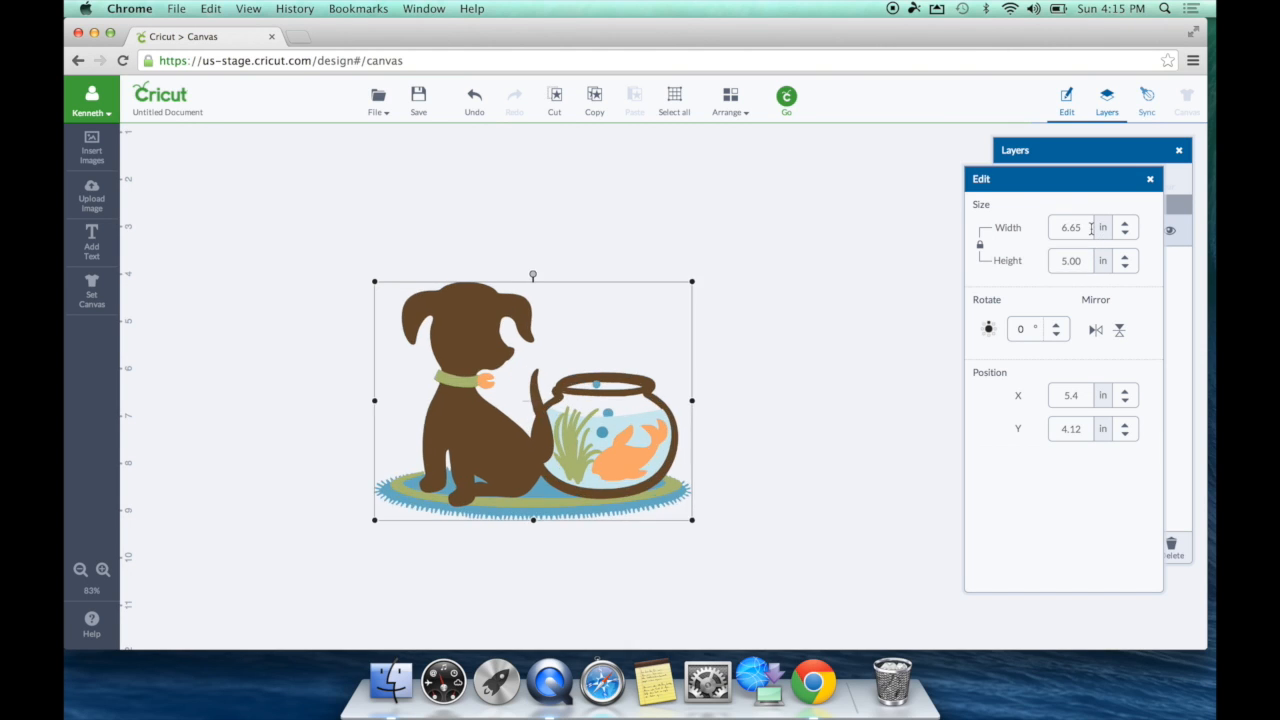
click(1150, 179)
Open the mat preview and toggle Bleed off and on repeatedly to compare the image edges, leaving Bleed enabled
click(786, 97)
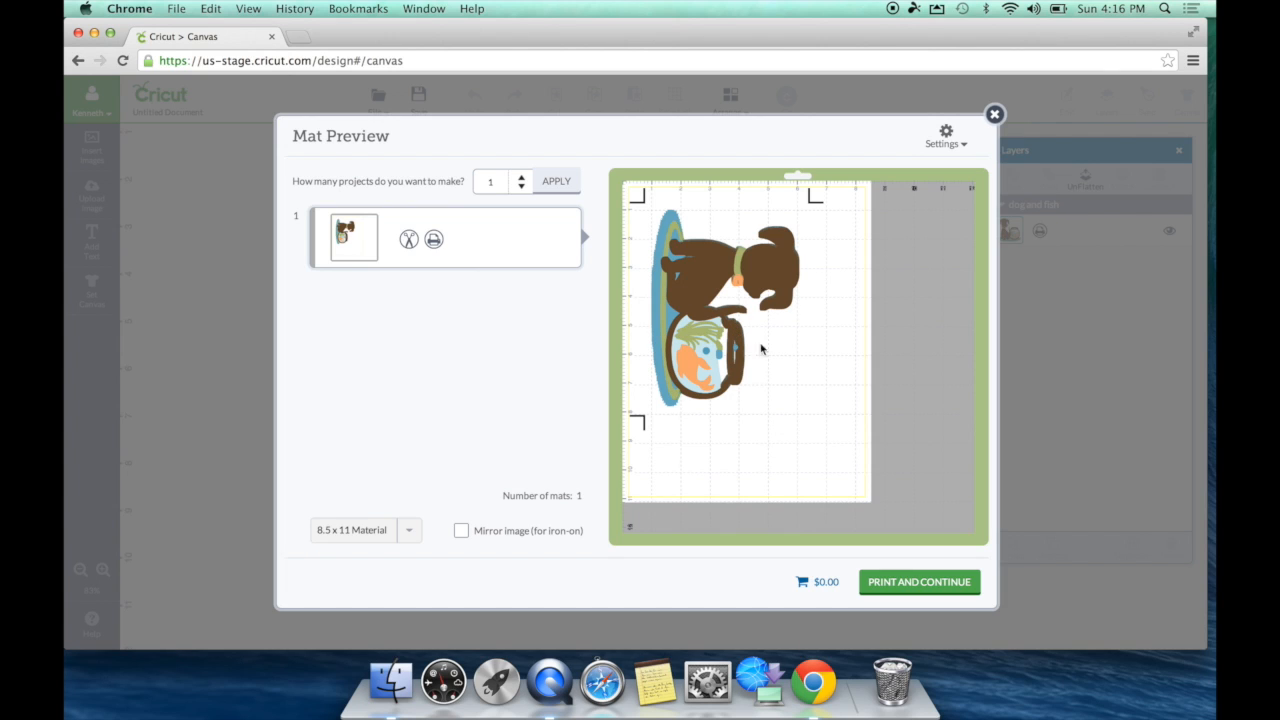
click(966, 148)
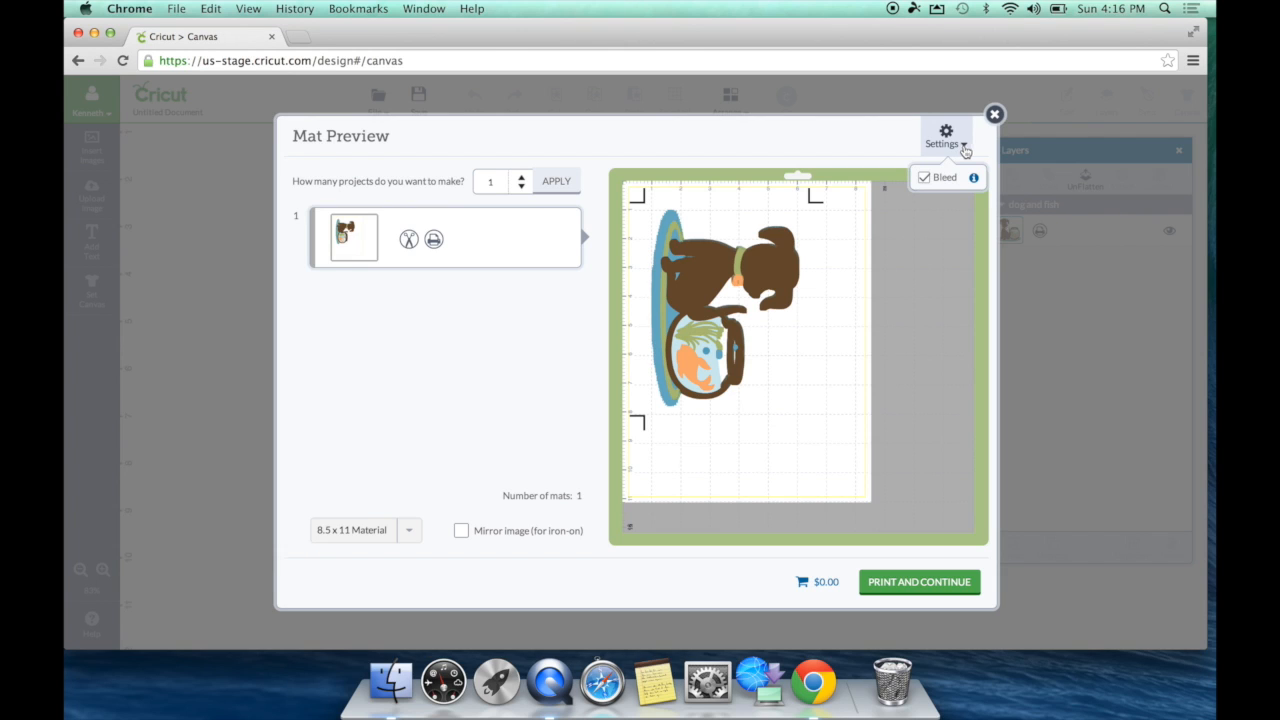
click(924, 179)
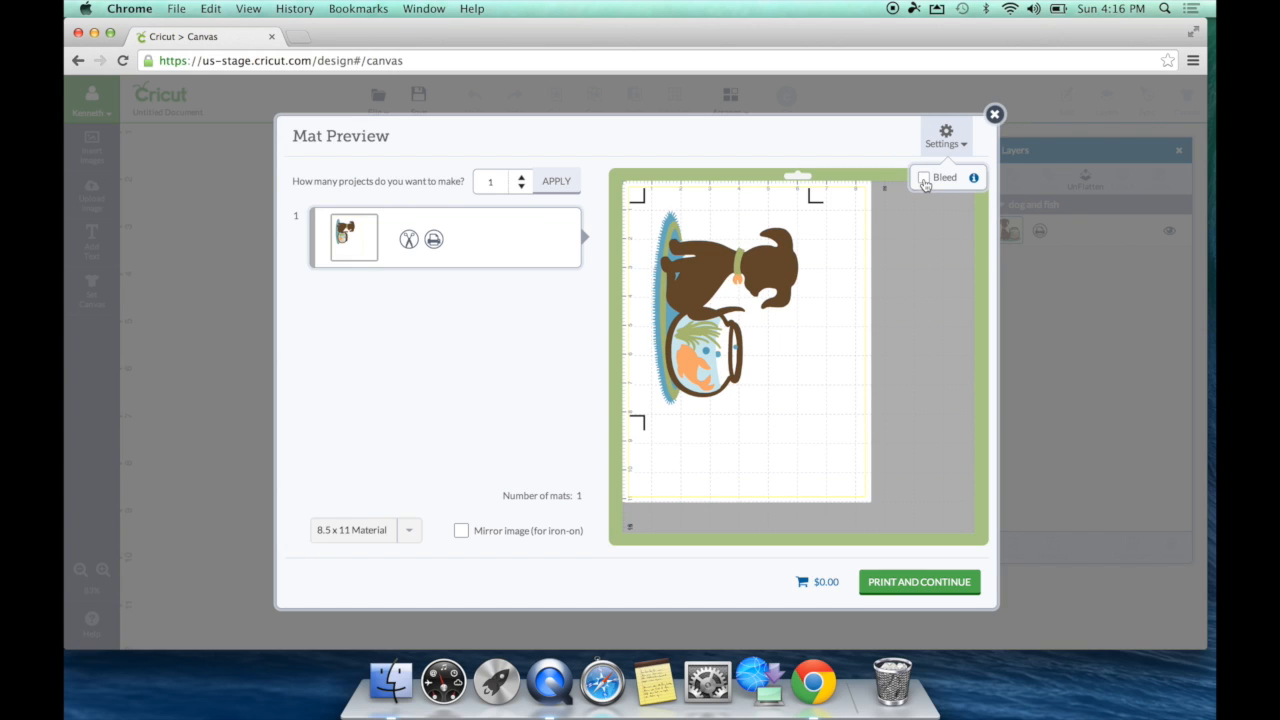
click(924, 179)
click(924, 179)
click(924, 179)
click(924, 179)
click(924, 179)
click(924, 179)
click(924, 179)
click(924, 179)
click(924, 180)
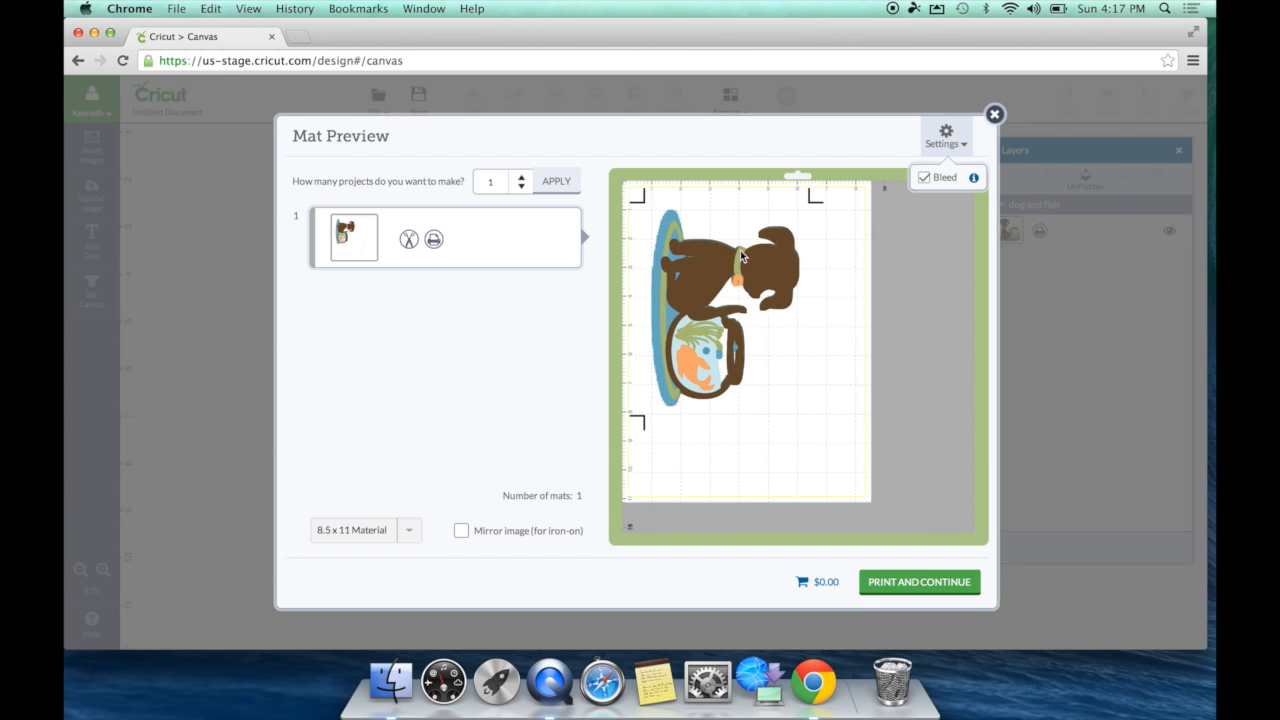
click(923, 180)
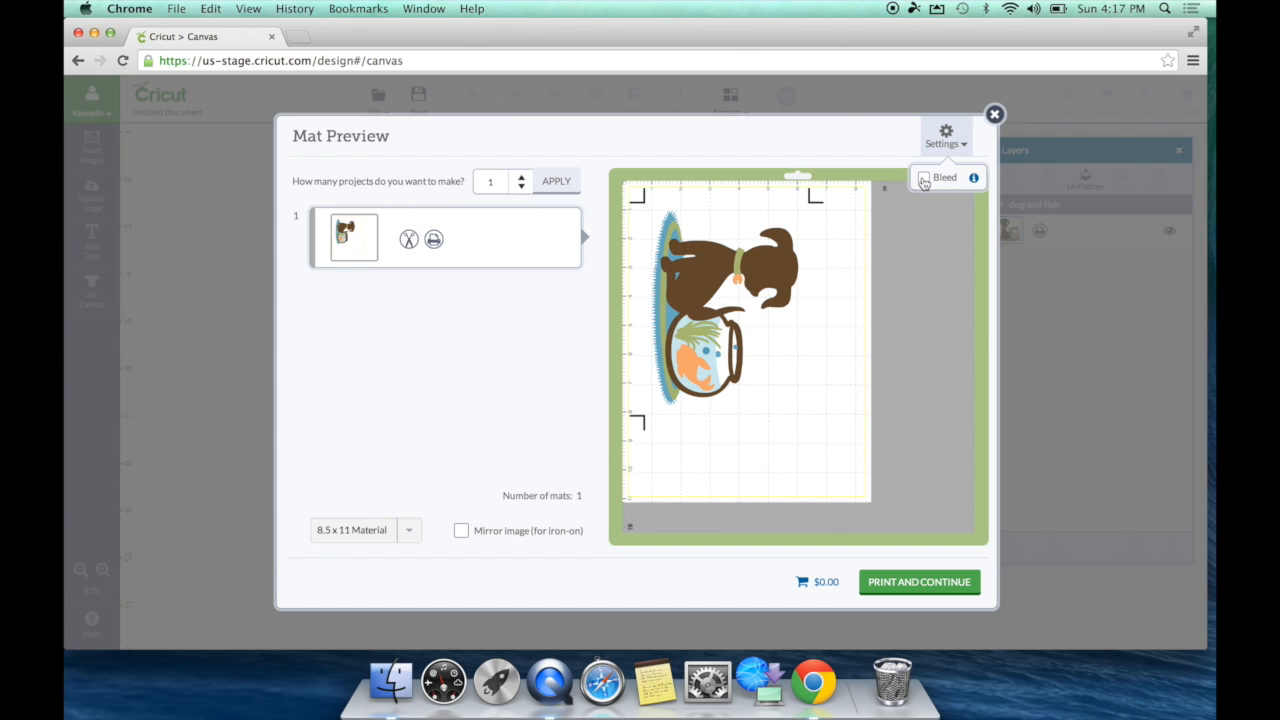
click(923, 180)
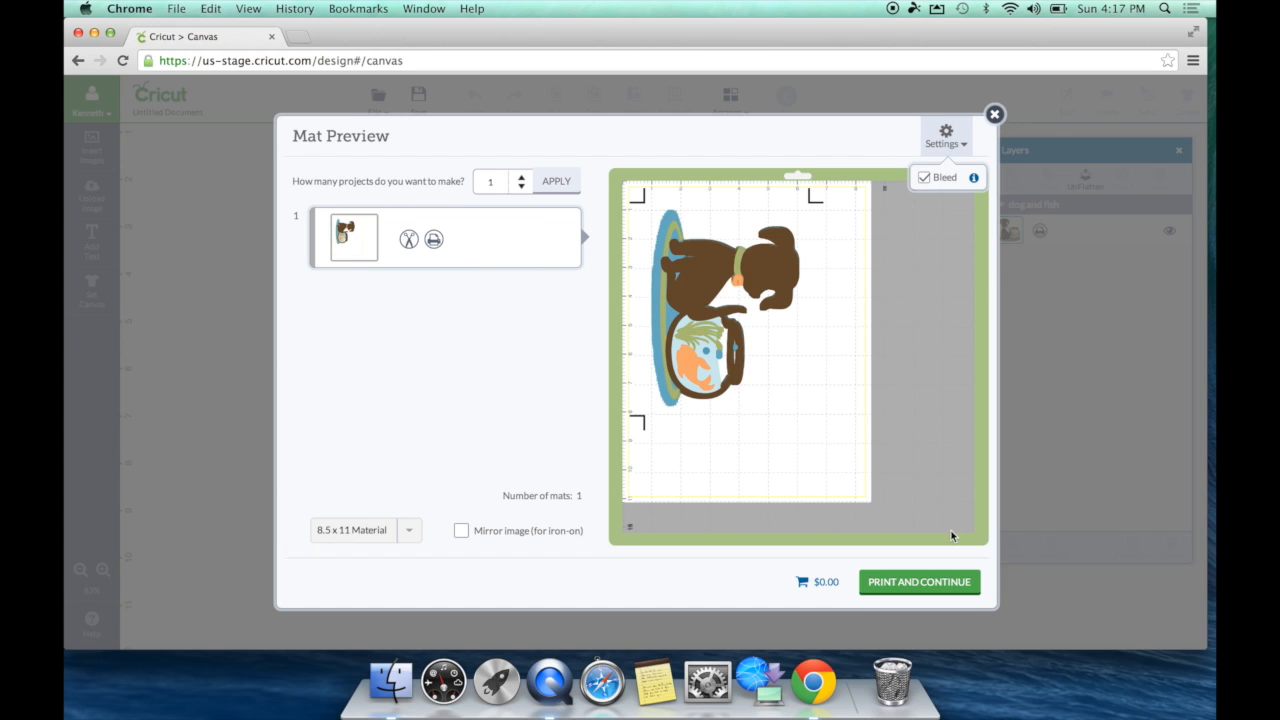
Print the dog and fish page from the mat preview and continue to the cut preview
click(919, 582)
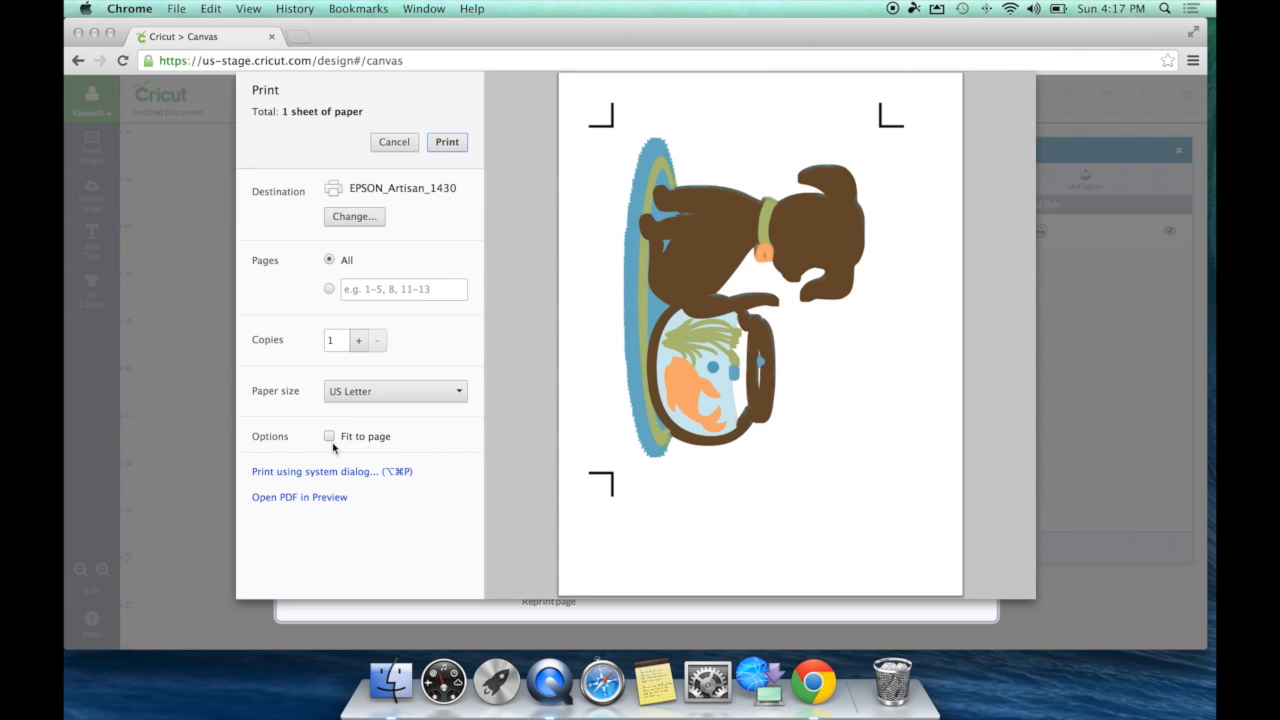
click(446, 142)
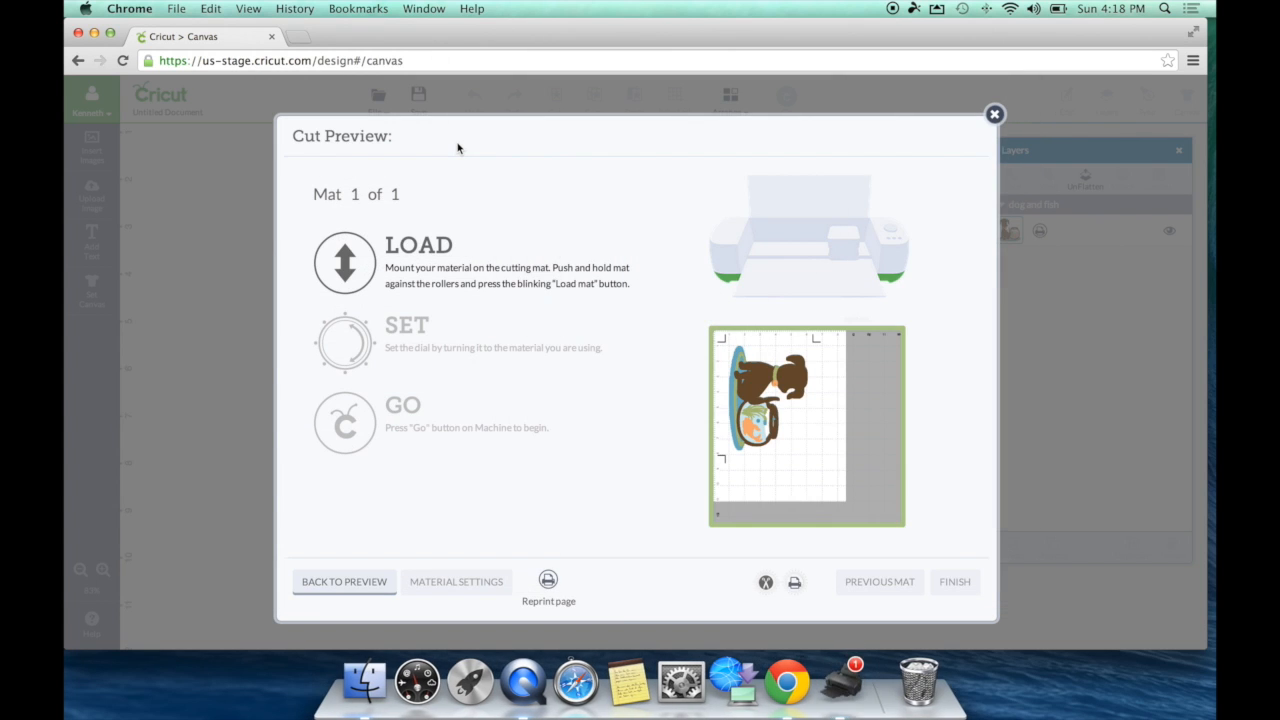
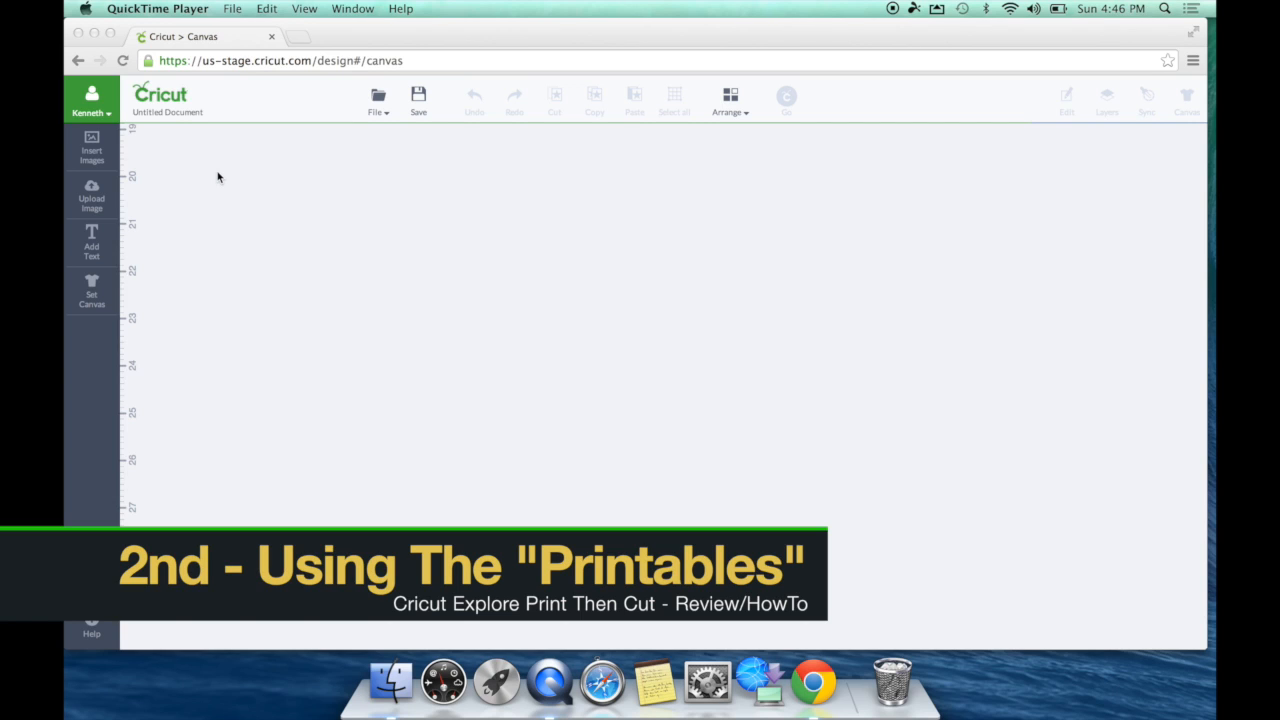
Open the image library and check its filter options with the Printables type selected
click(92, 160)
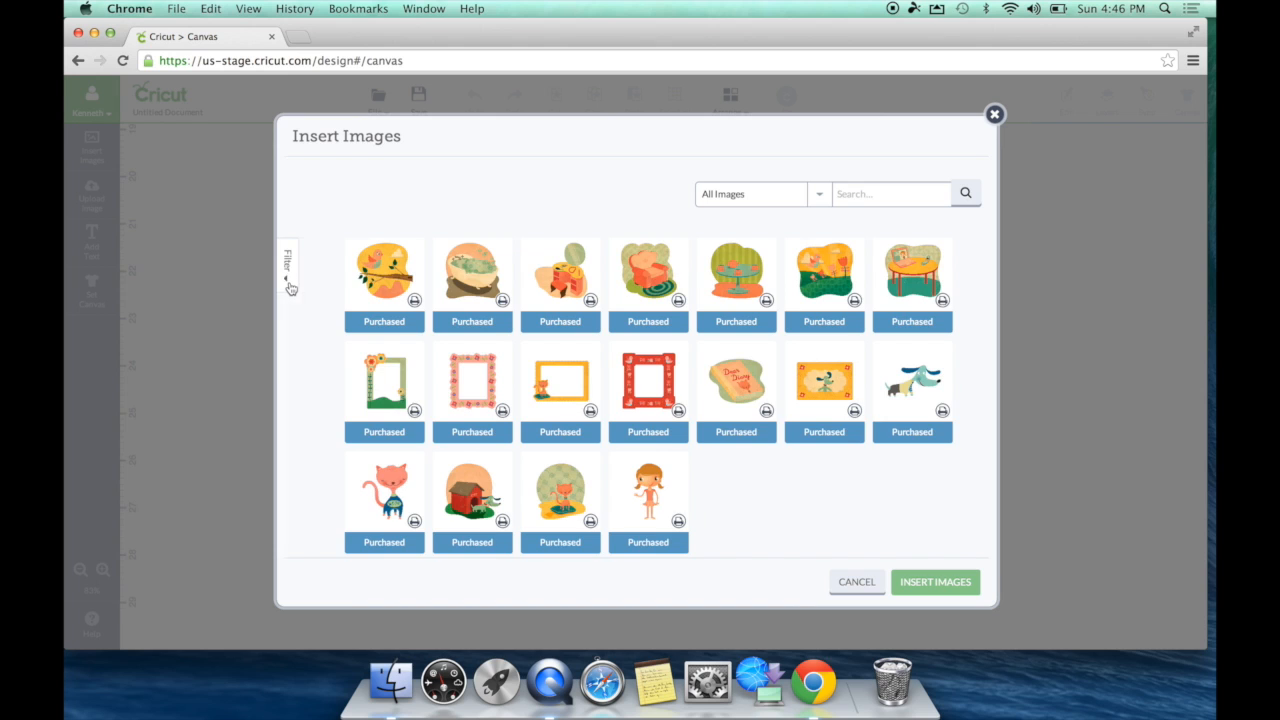
click(289, 286)
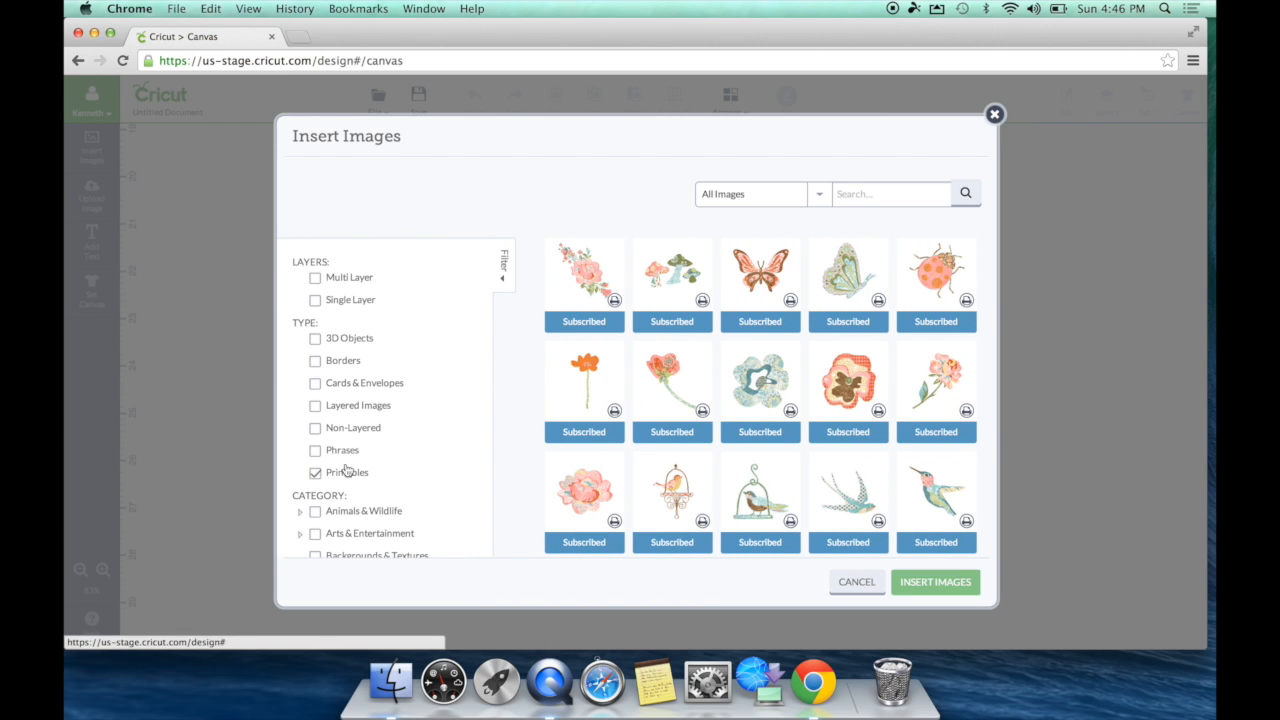
click(504, 268)
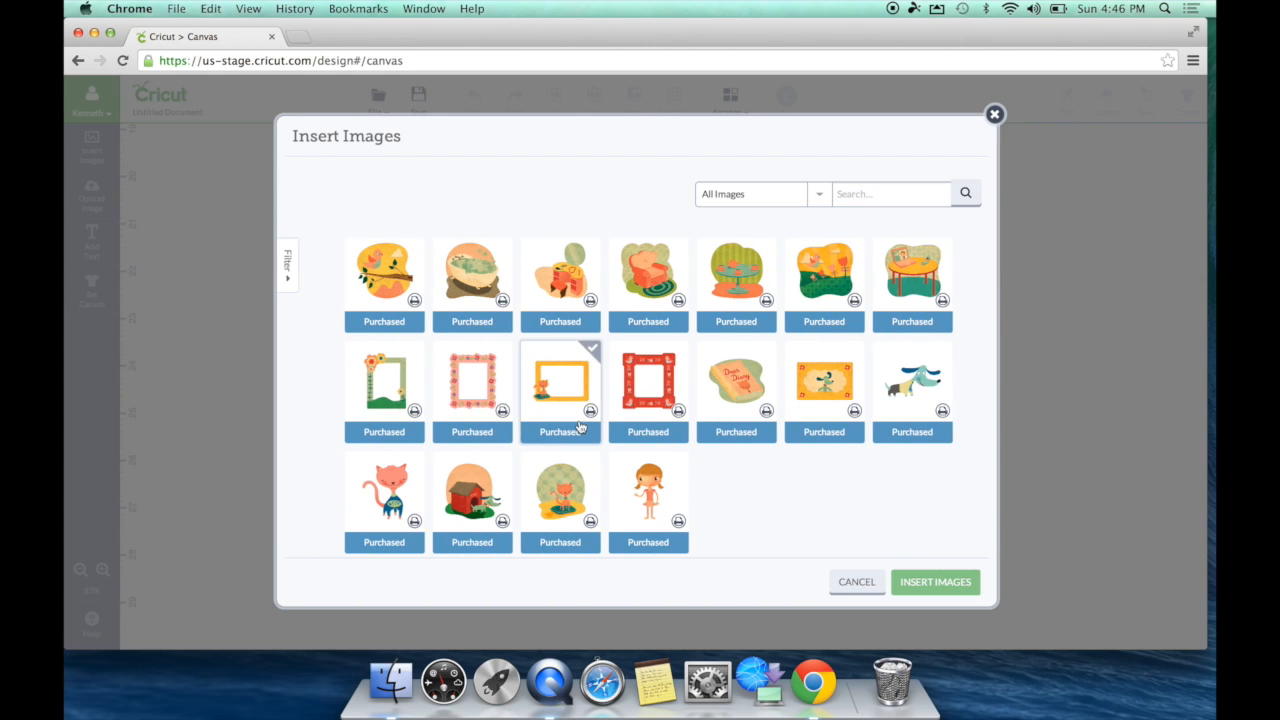
Insert the printable Old Pirate Ship image from the Buccaneer image set onto the canvas
mouse_move(580, 427)
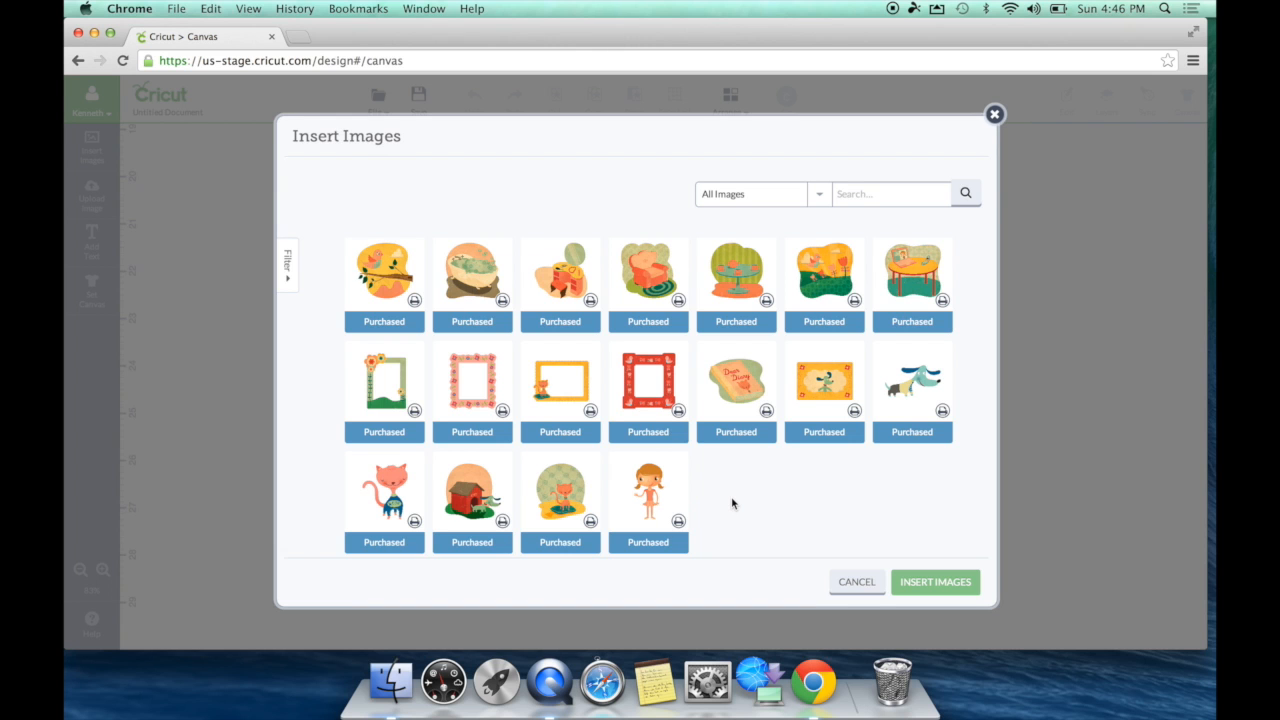
scroll(732, 503, down, 10)
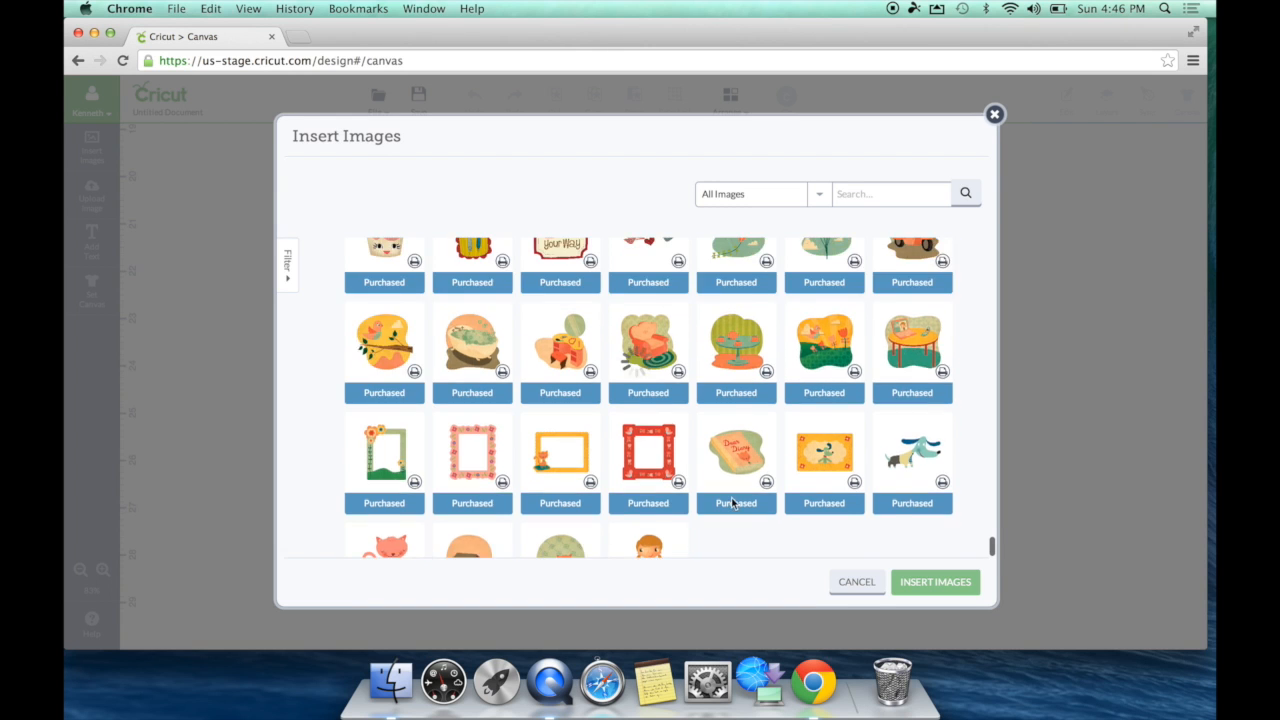
scroll(732, 503, up, 5)
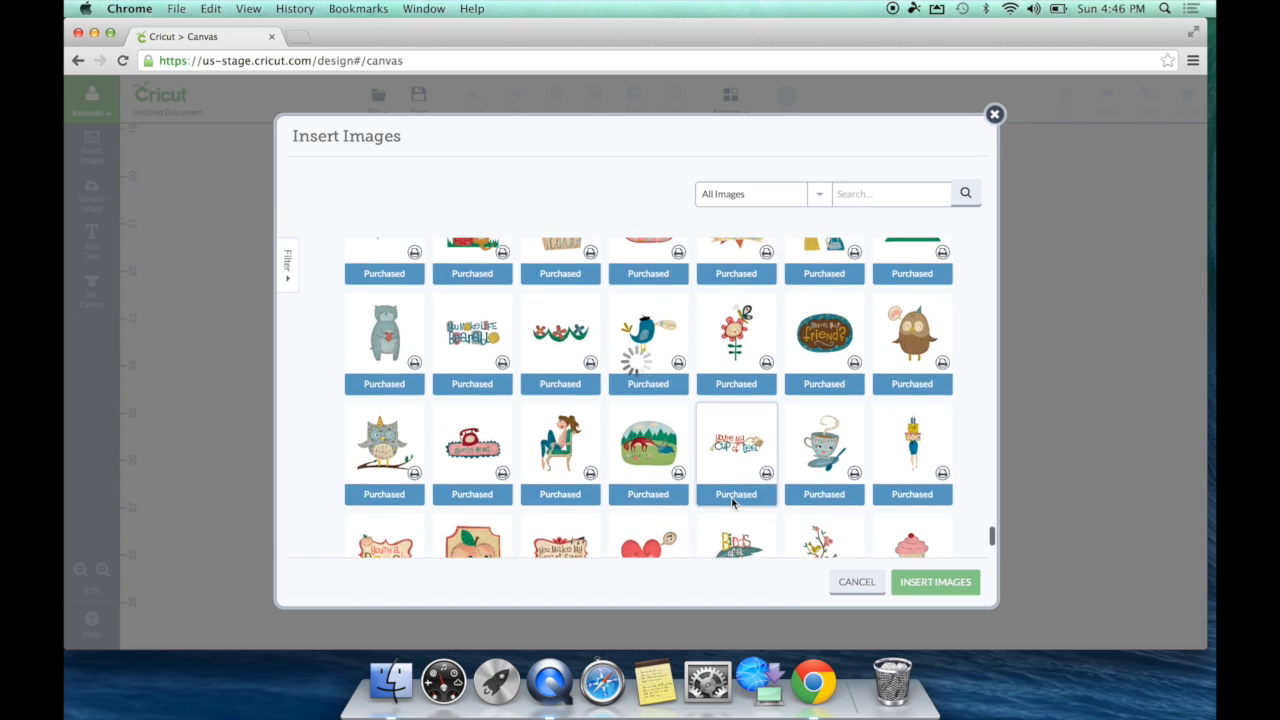
scroll(732, 503, up, 5)
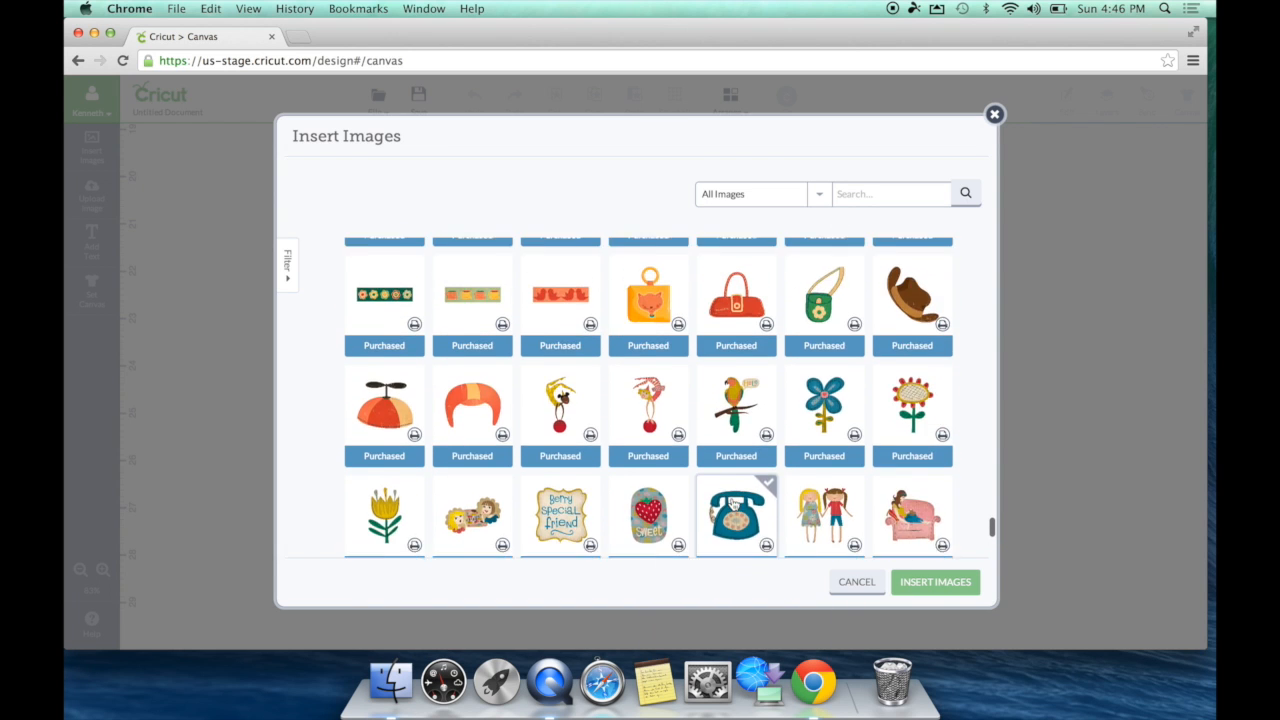
scroll(732, 503, up, 4)
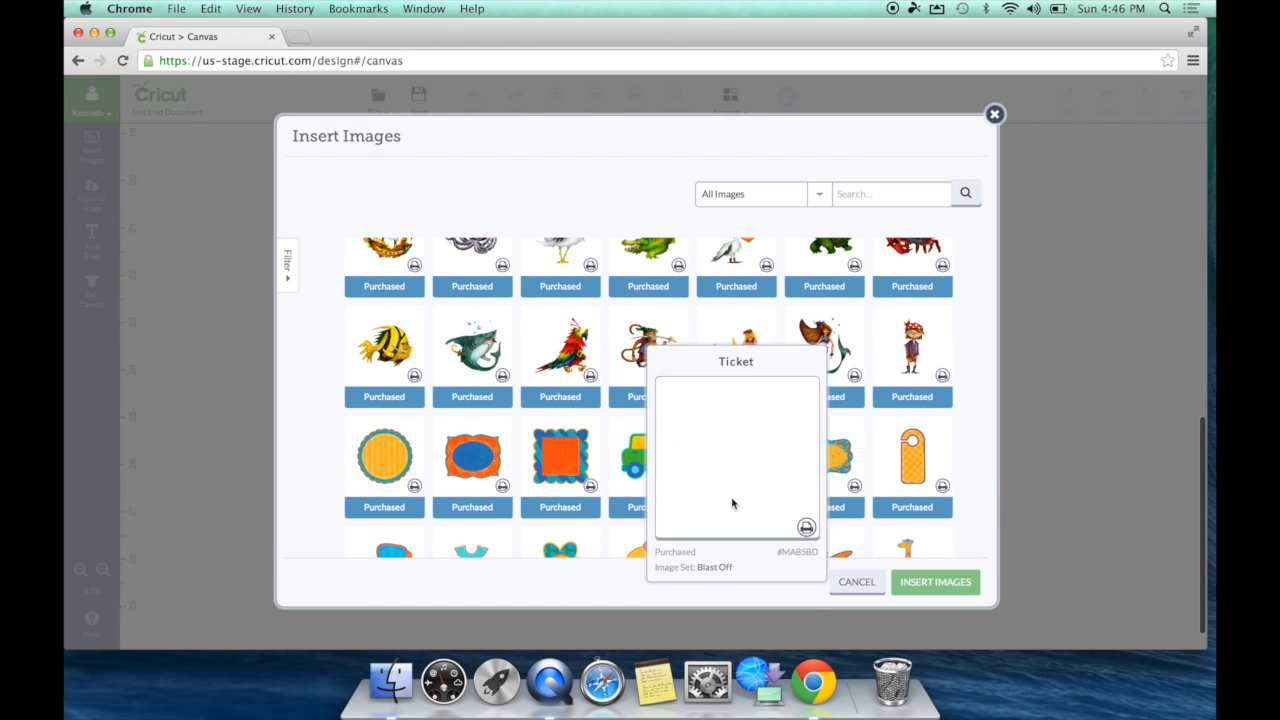
scroll(523, 343, up, 2)
scroll(523, 350, up, 1)
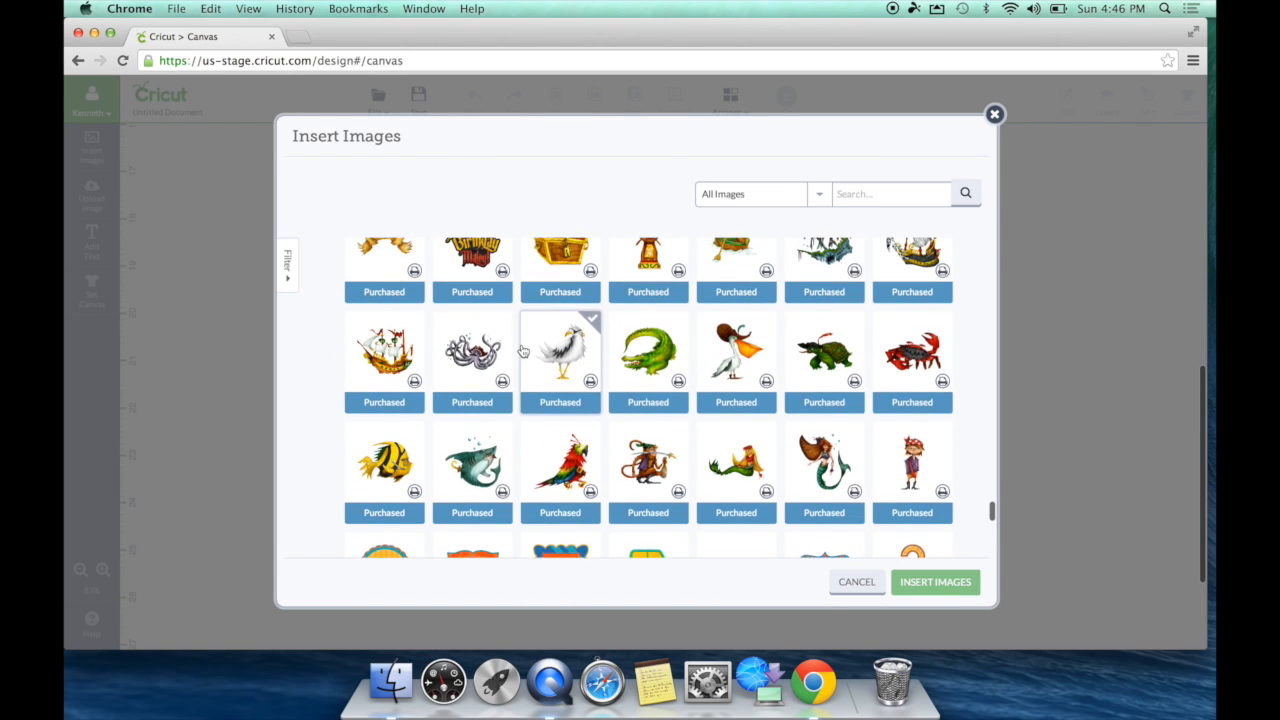
scroll(684, 333, up, 1)
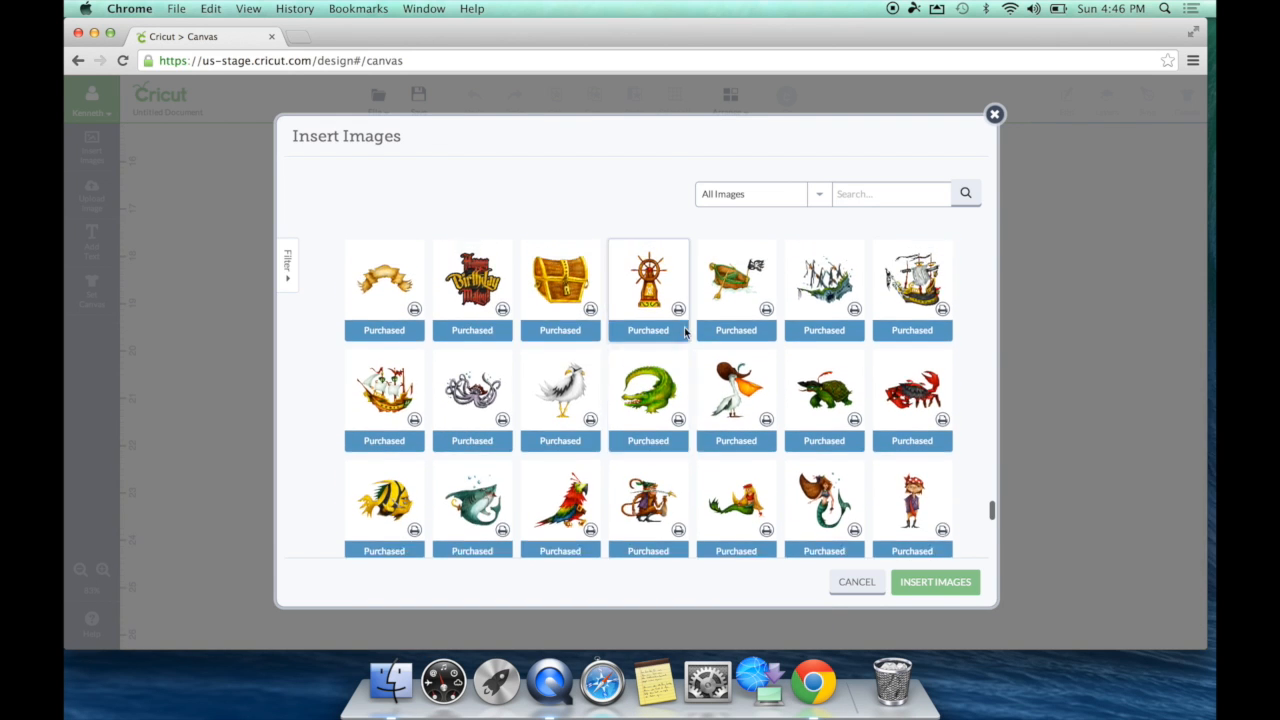
mouse_move(683, 334)
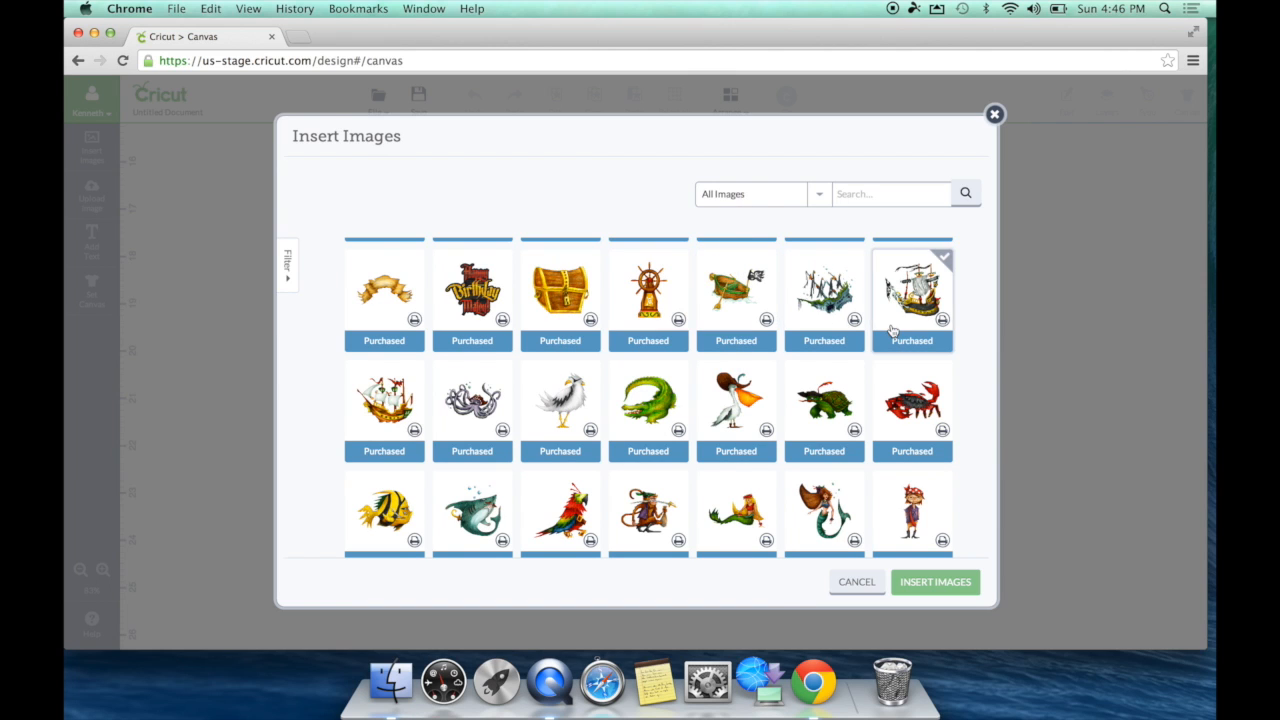
mouse_move(893, 330)
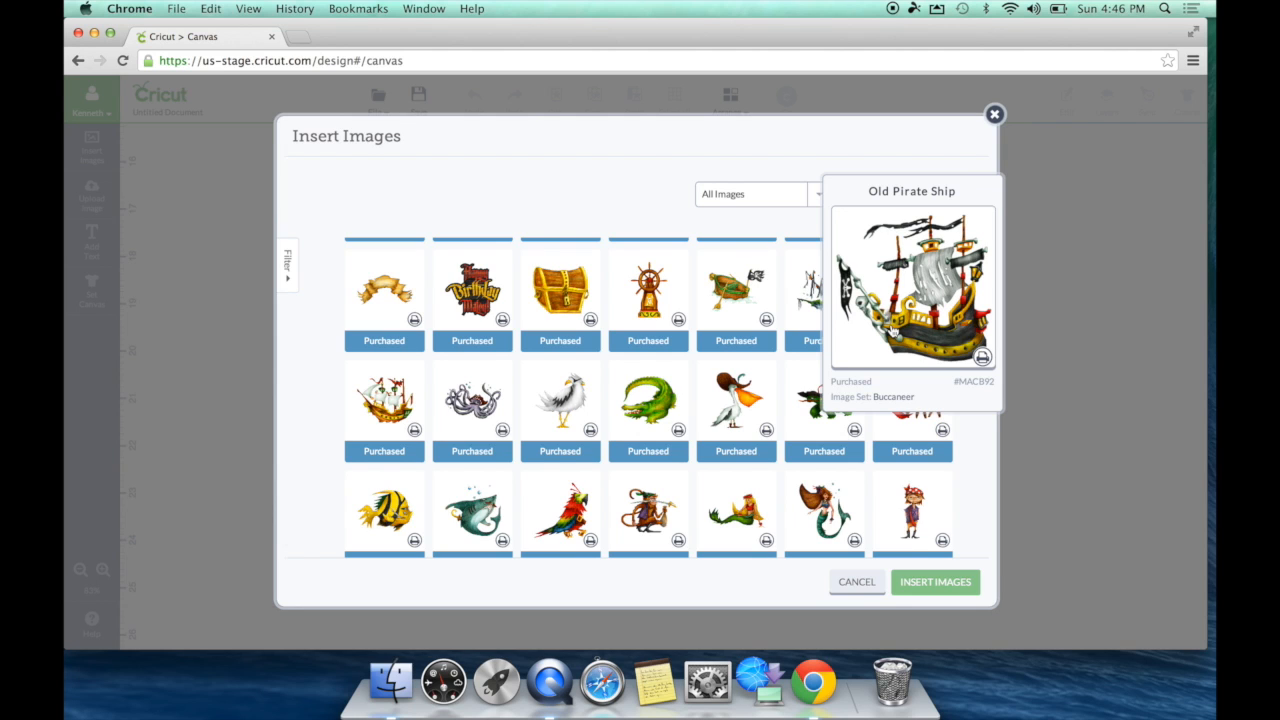
click(893, 330)
click(949, 594)
scroll(741, 333, up, 5)
scroll(741, 333, up, 1)
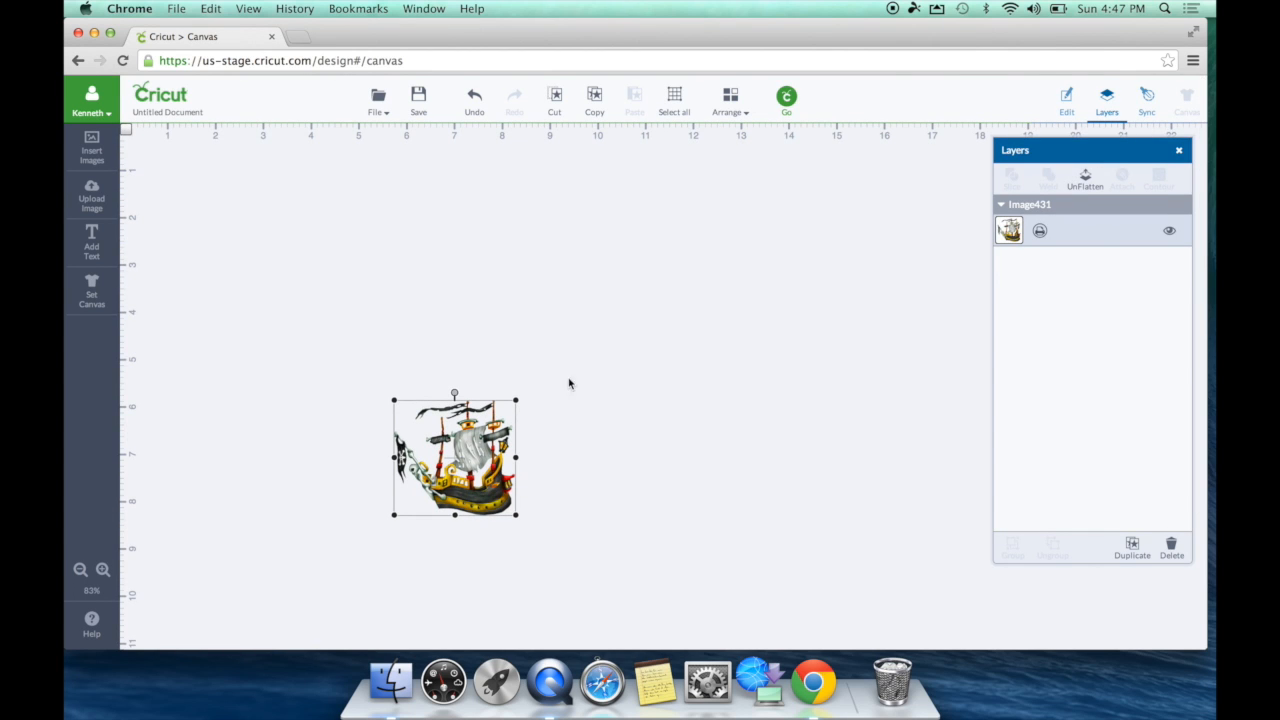
Enlarge the pirate ship to about 6.4 inches wide and unflatten it into its separate layers
drag(516, 400, 735, 232)
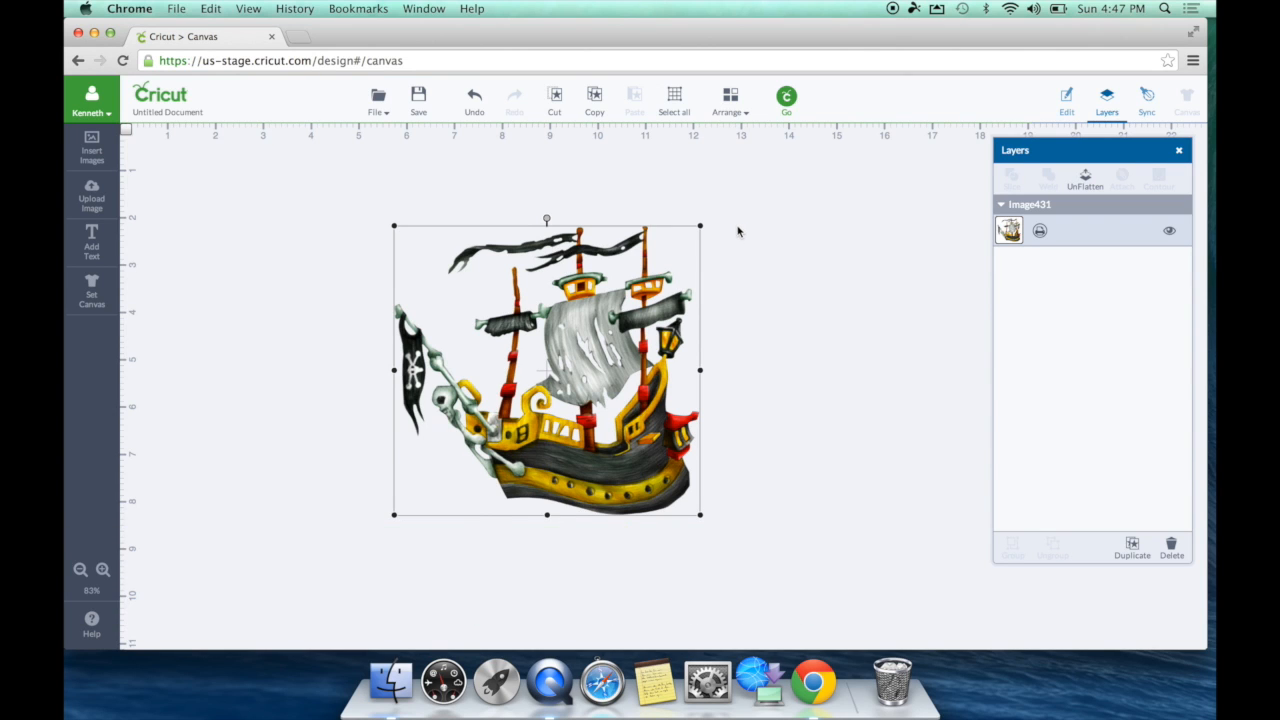
click(1086, 183)
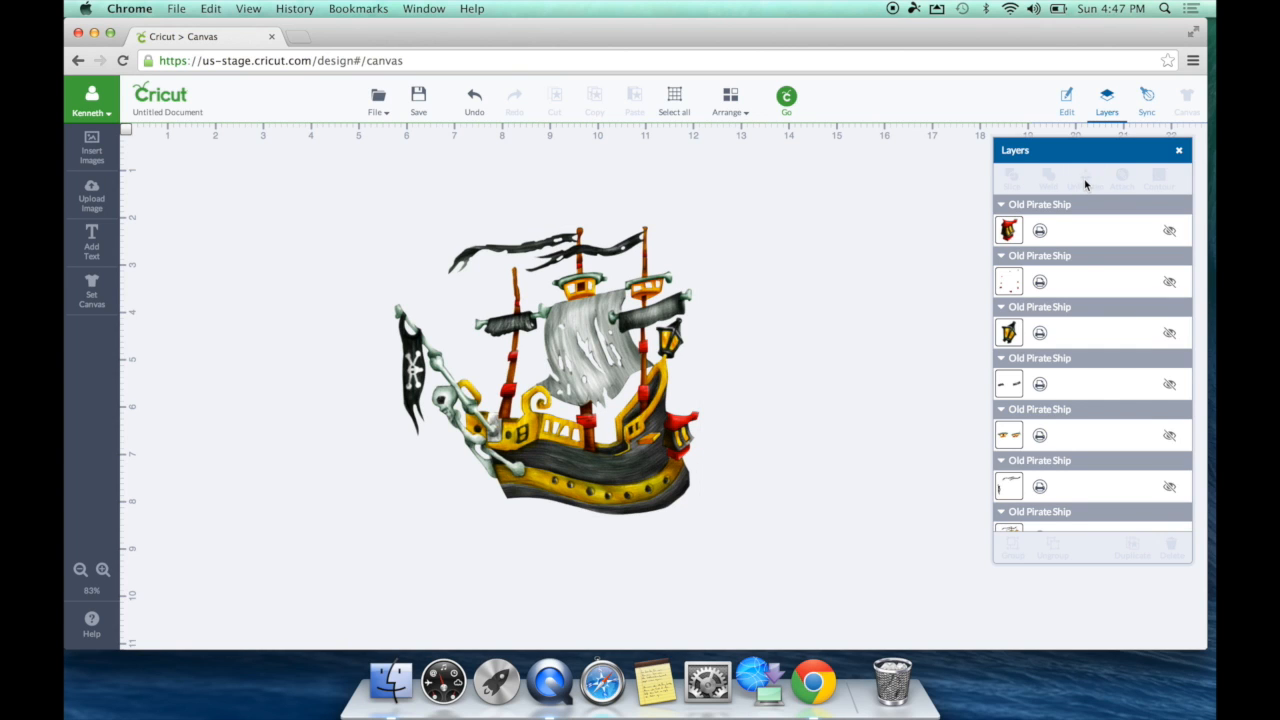
scroll(1106, 337, down, 1)
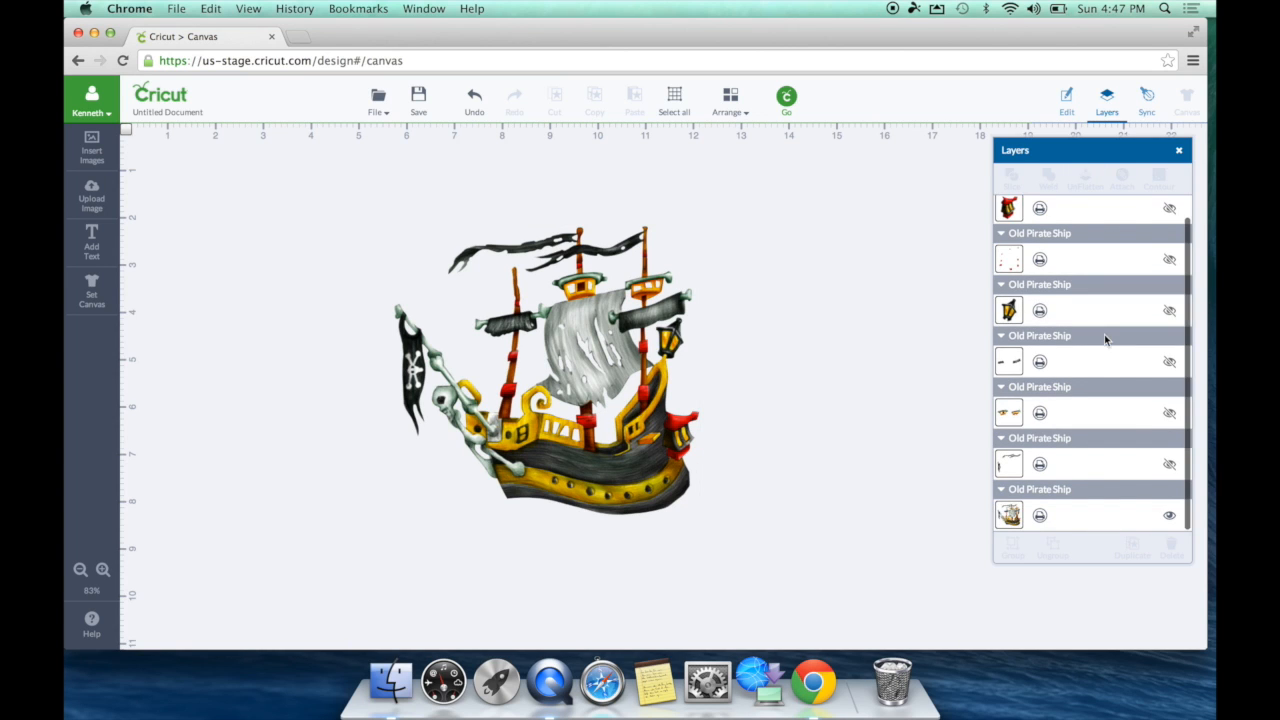
scroll(1106, 341, up, 1)
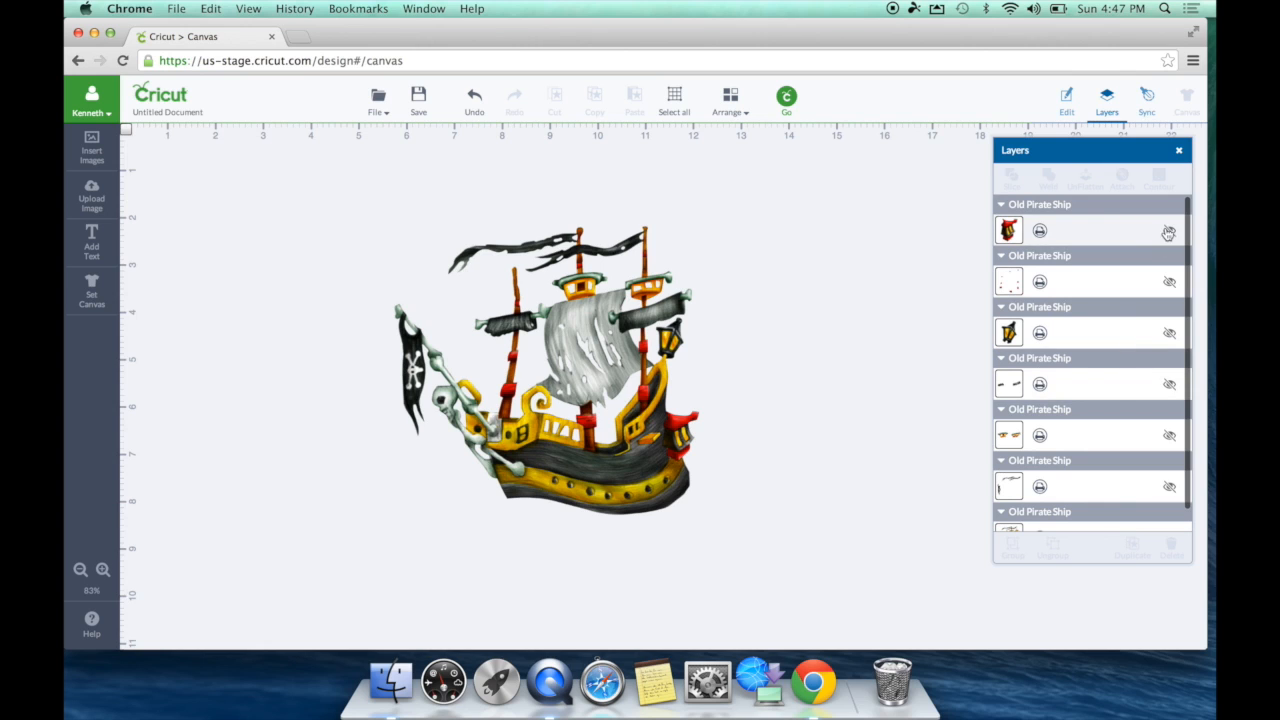
Show the six hidden Old Pirate Ship layers above the full ship image
click(1168, 232)
click(1168, 281)
click(1169, 334)
click(1169, 385)
click(1169, 435)
click(1169, 487)
scroll(1170, 497, down, 1)
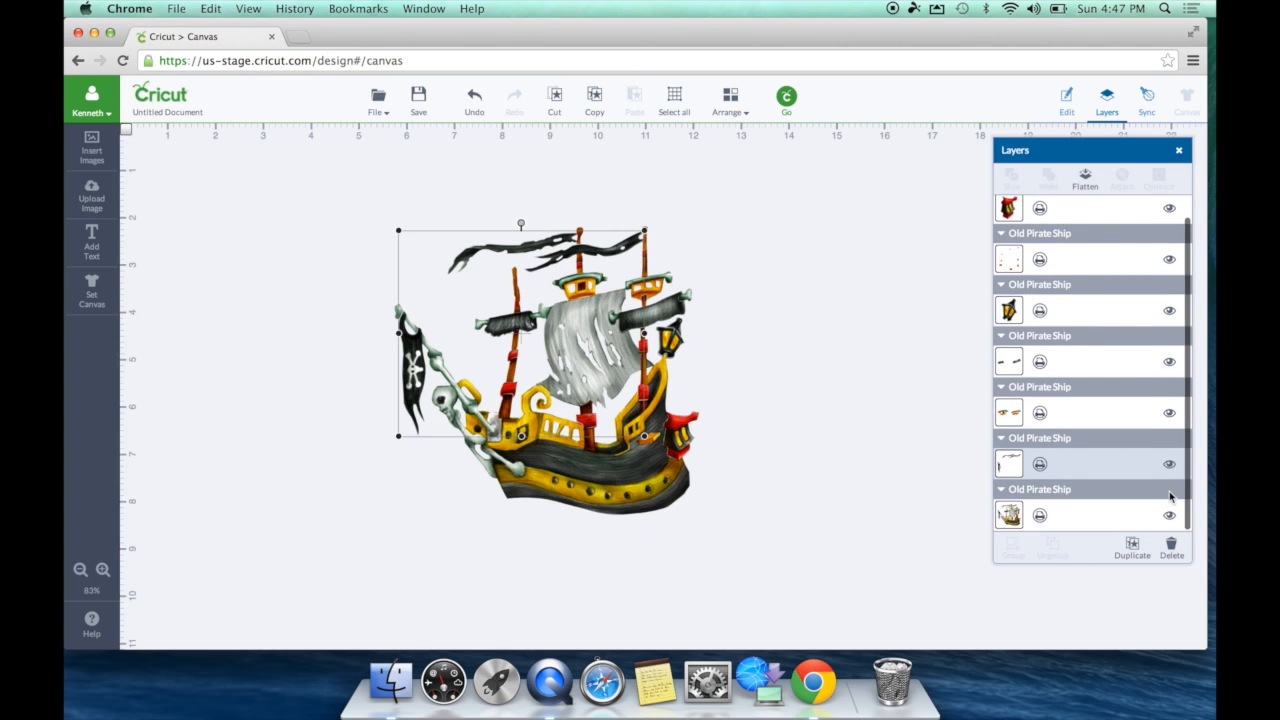
Set the line type of the red stern lantern, mast bands and black-and-yellow lantern layers to Cut
scroll(1080, 325, up, 1)
click(1040, 232)
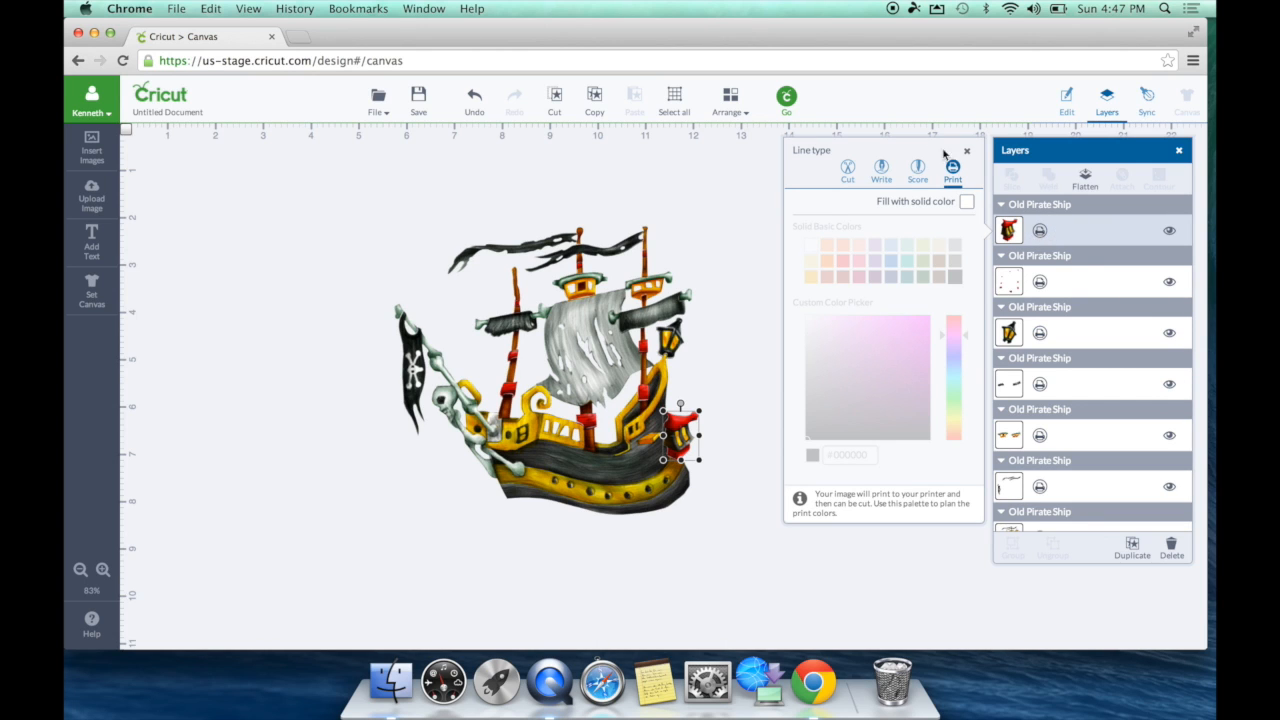
click(847, 168)
click(1040, 288)
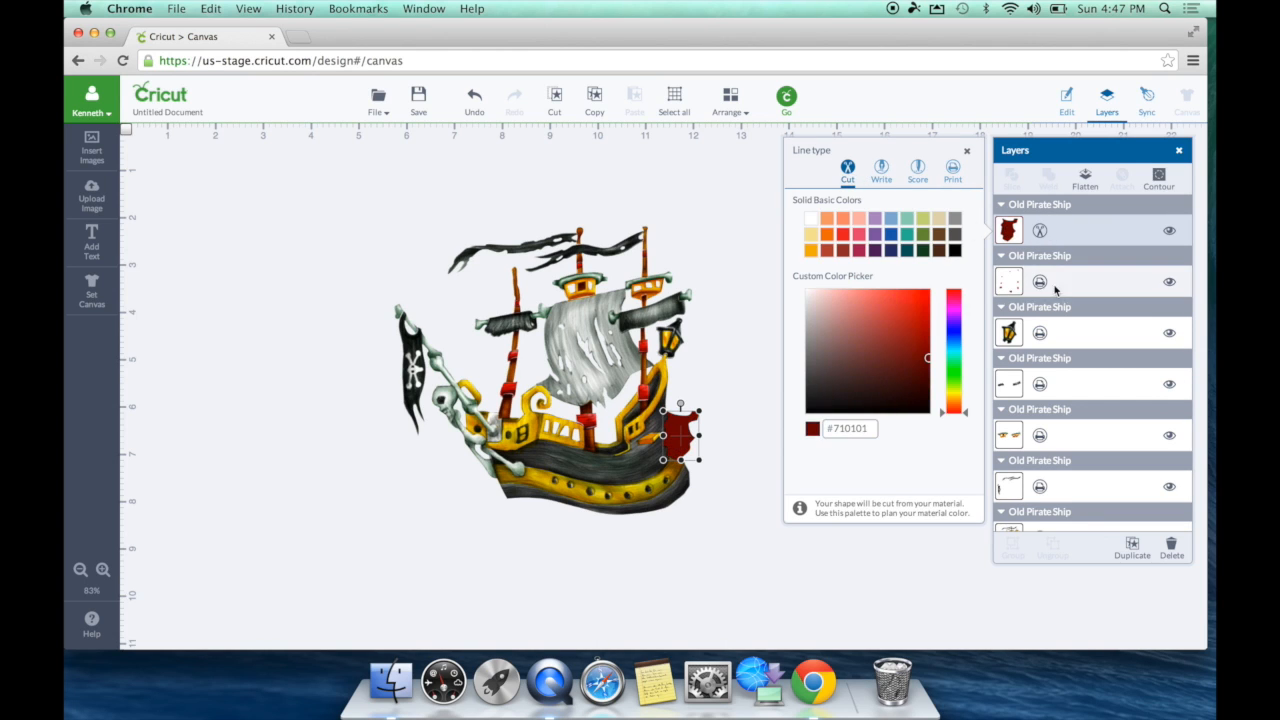
click(849, 172)
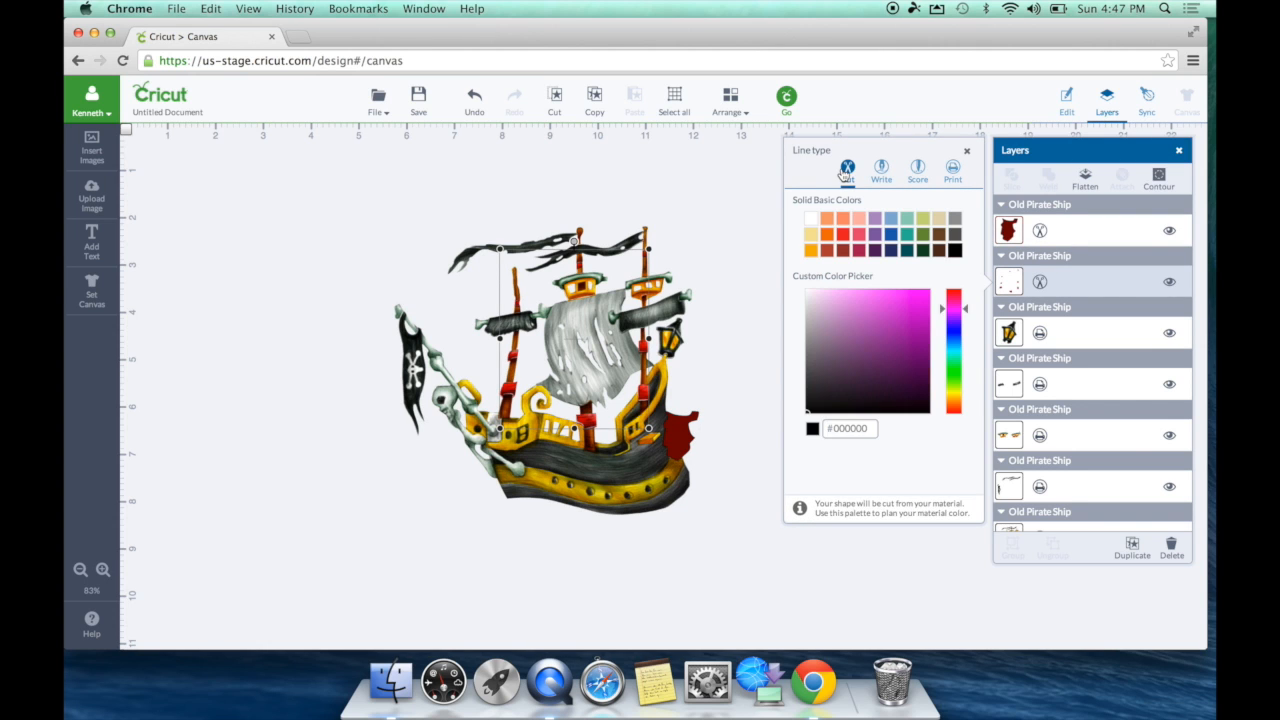
click(1039, 339)
click(846, 192)
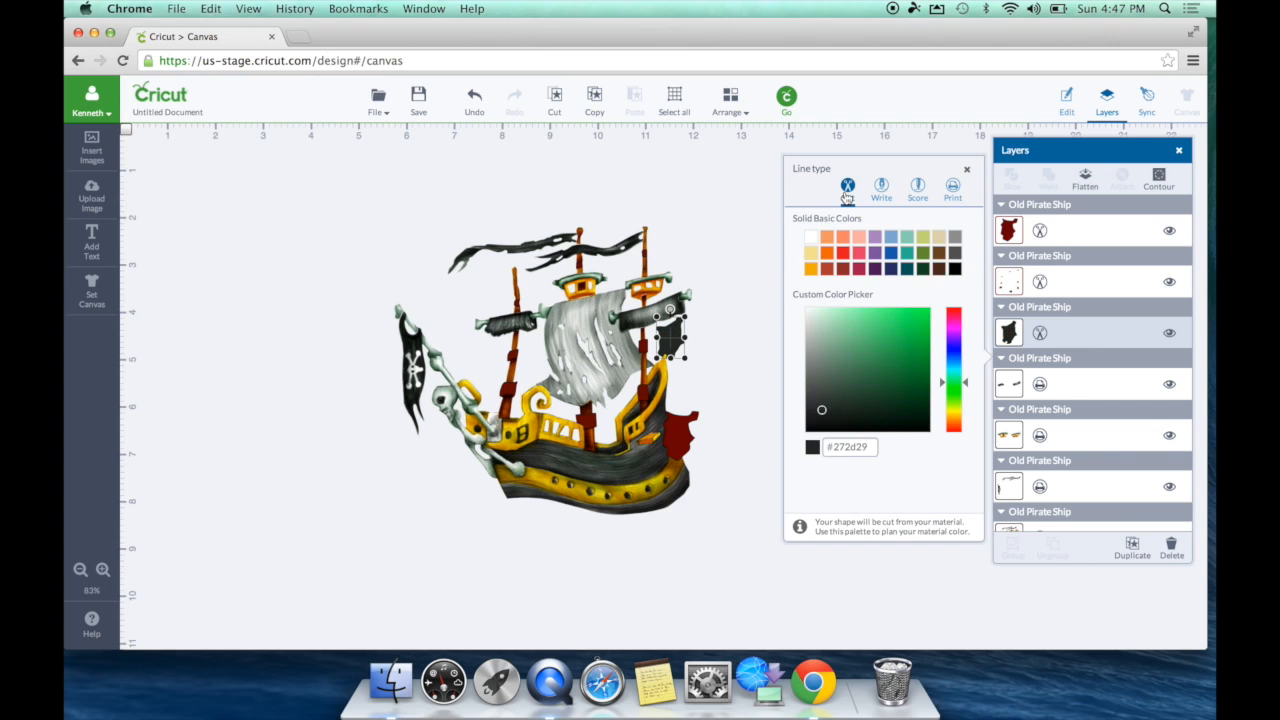
Set the line type of the furled sails and crow's nests layers to Cut
click(1040, 387)
click(847, 236)
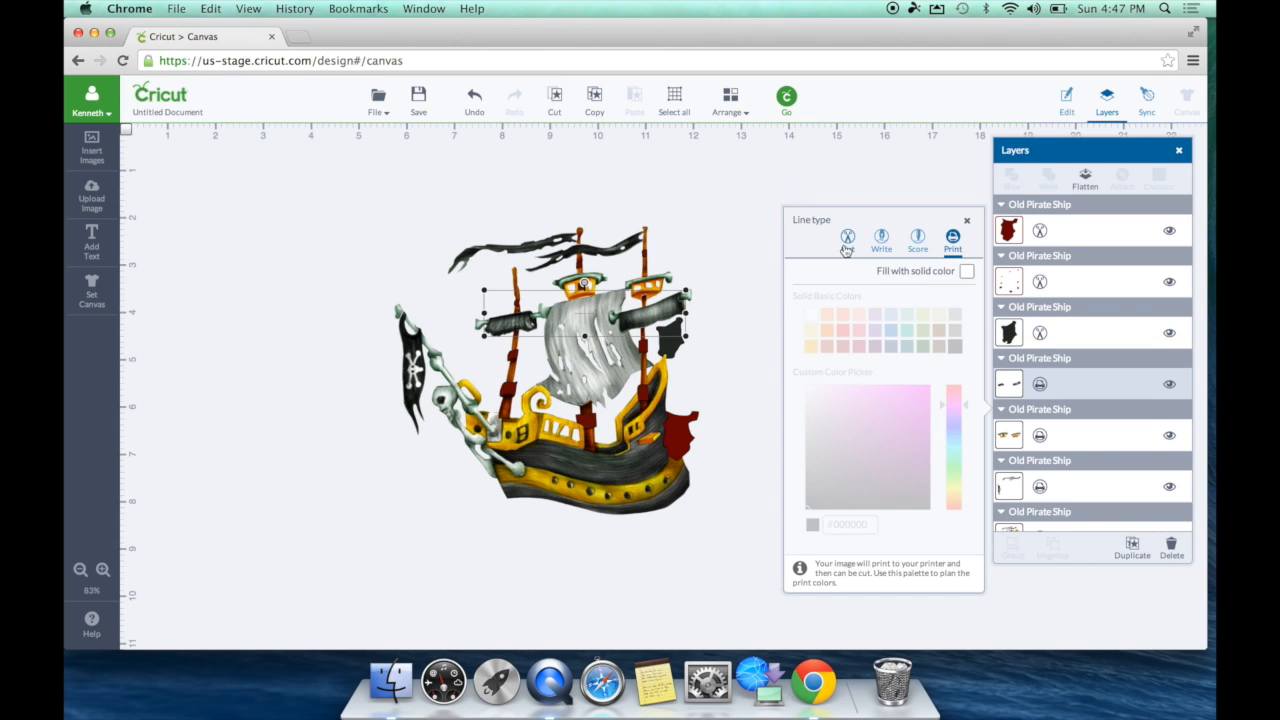
click(1040, 388)
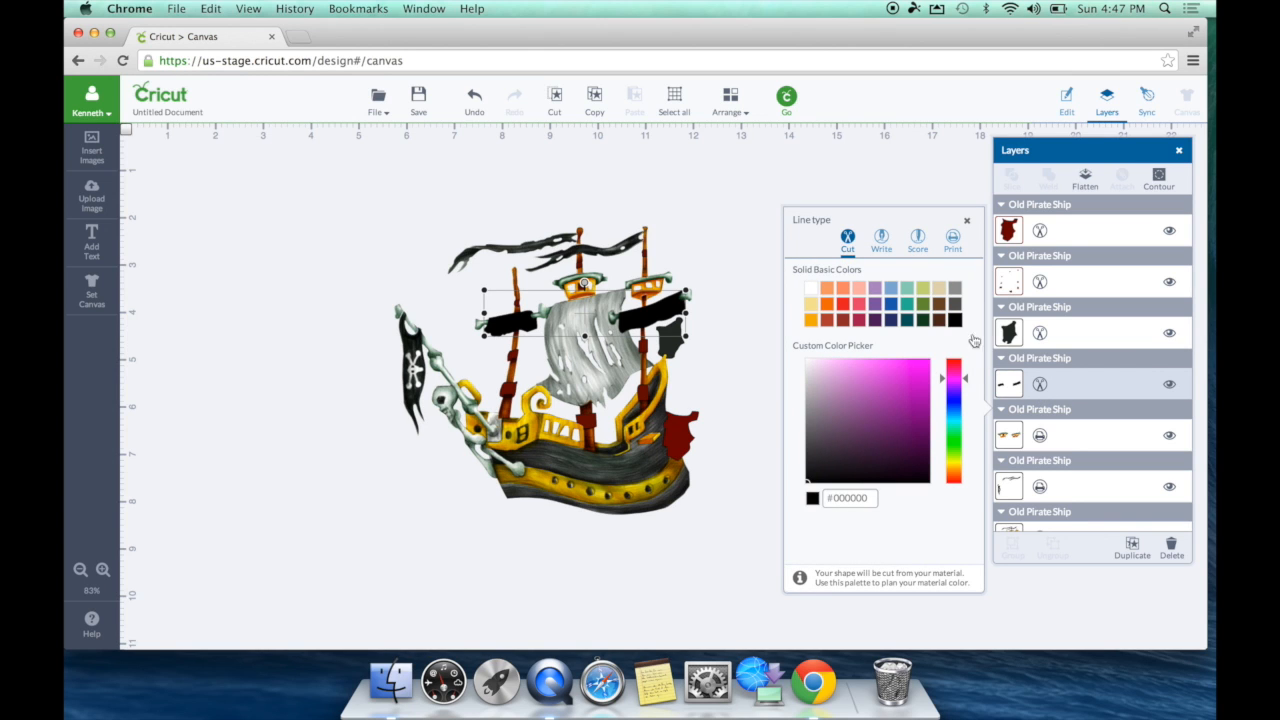
click(1044, 387)
click(1018, 438)
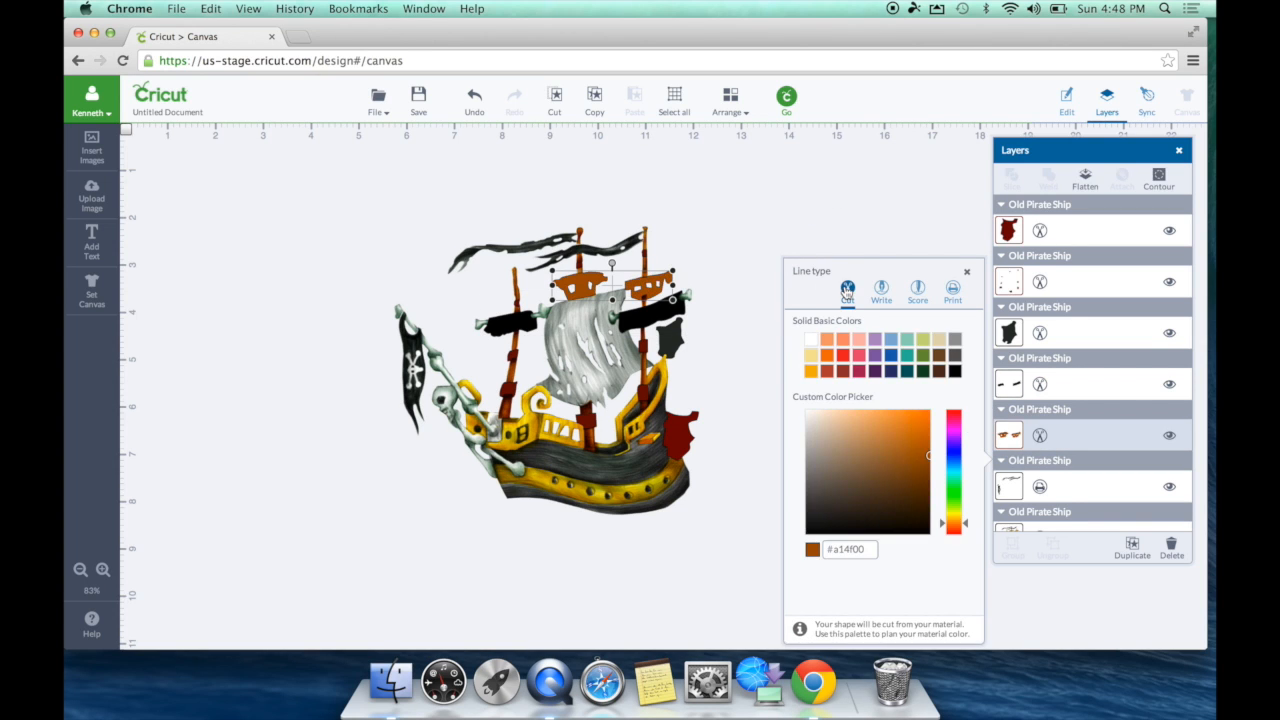
Set the line type of the flags layer and the base ship layer to Cut
scroll(1043, 492, down, 1)
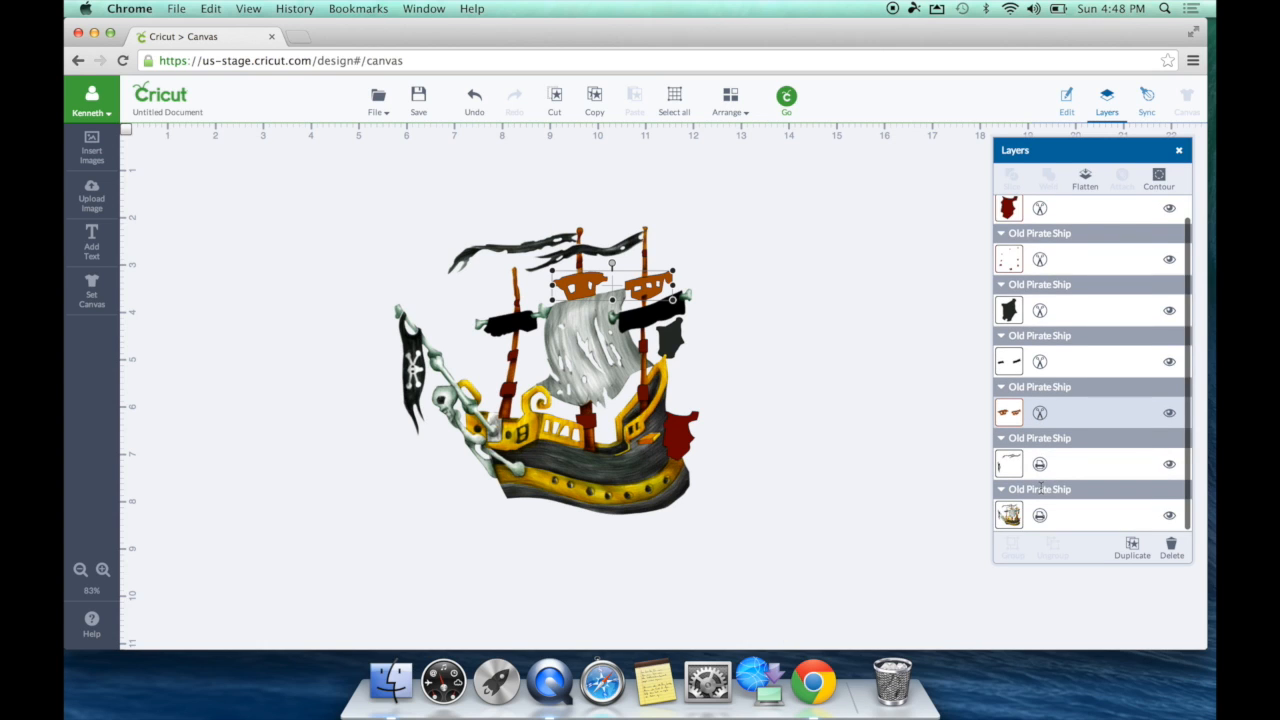
click(1039, 465)
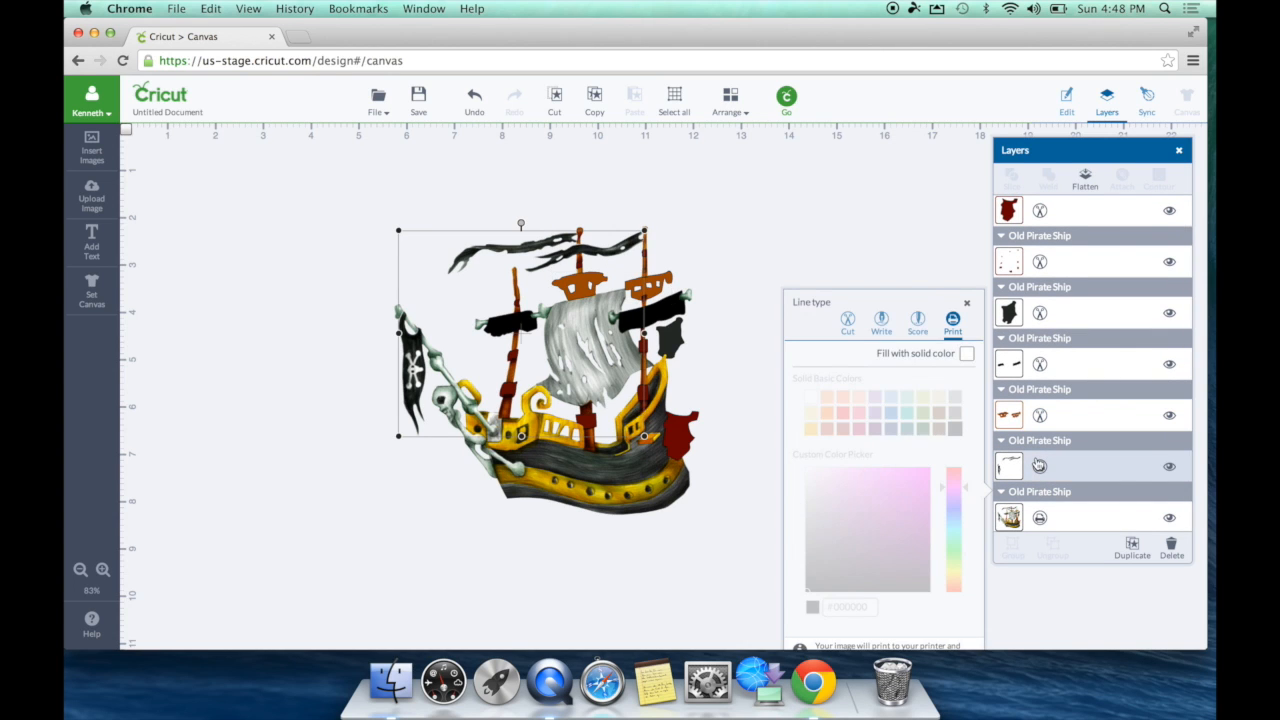
click(847, 320)
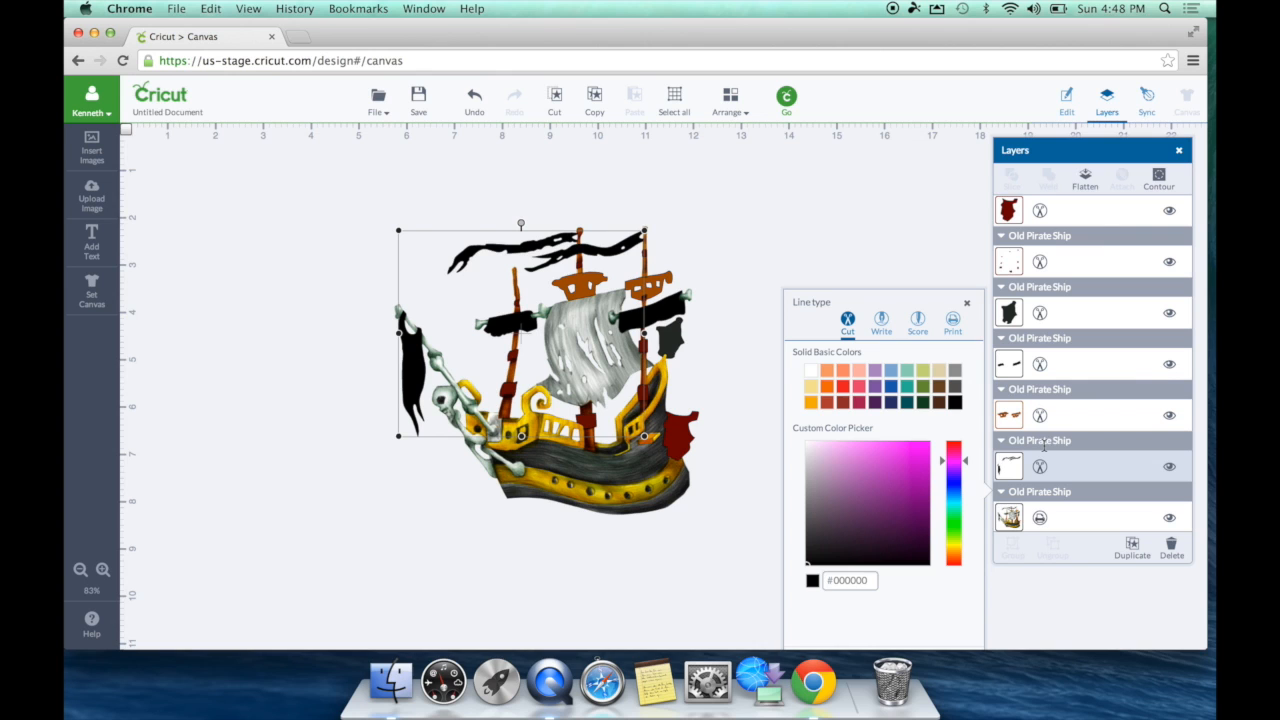
click(1036, 520)
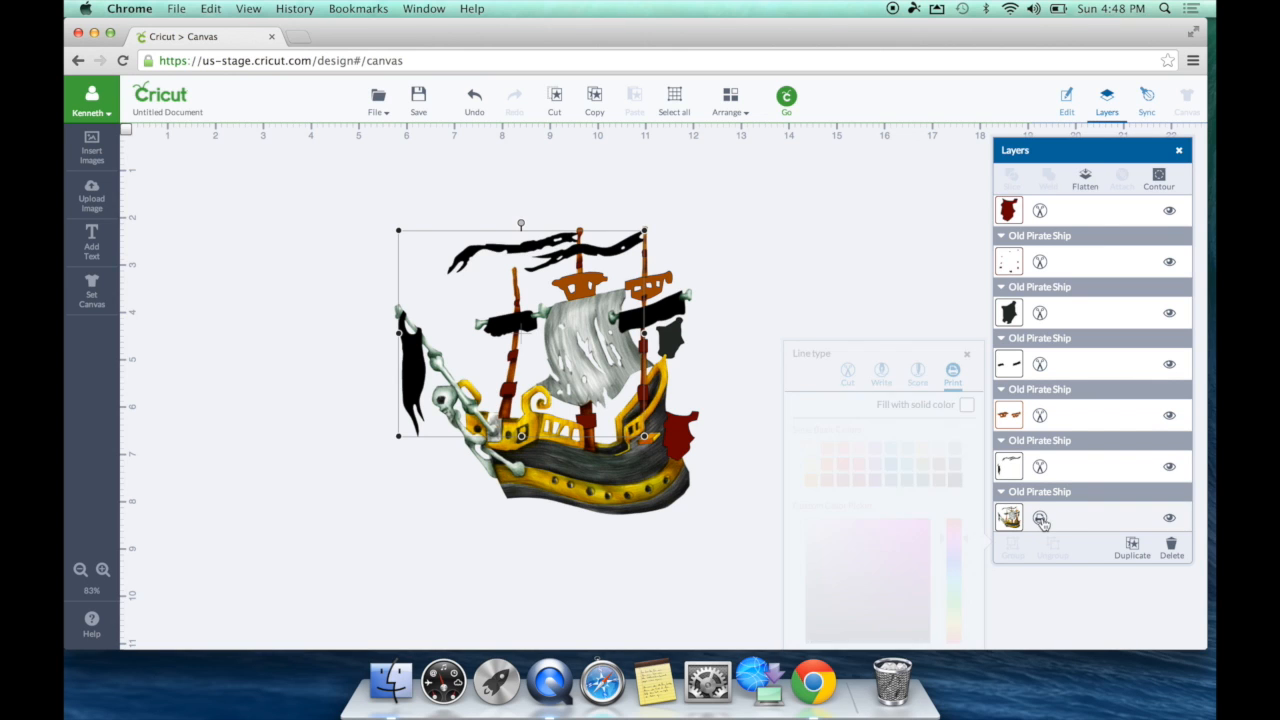
click(848, 378)
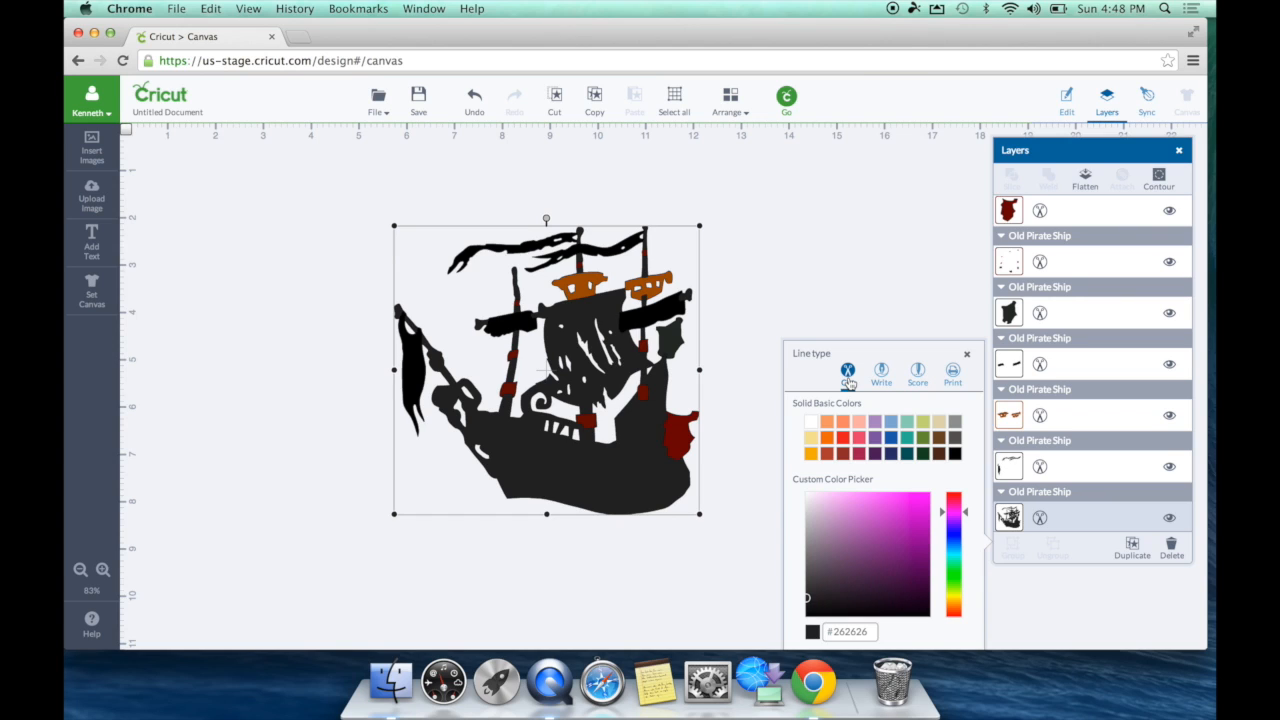
click(967, 357)
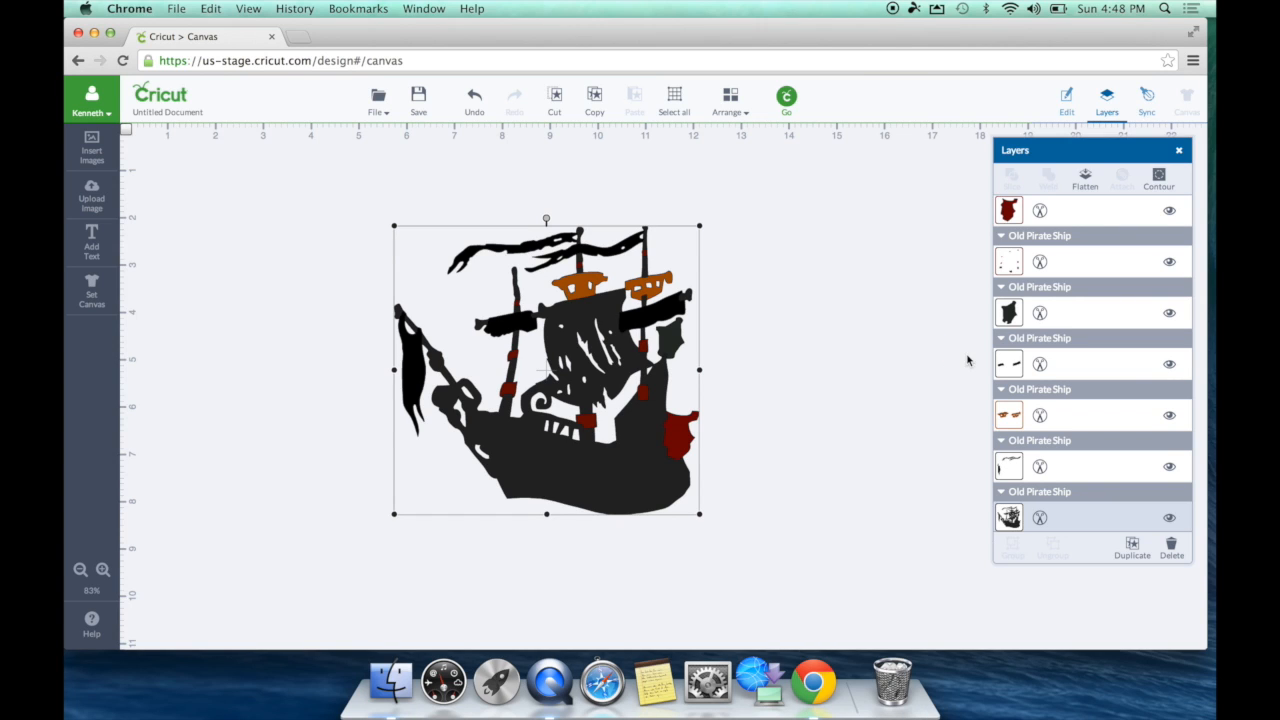
Undo the Cut line type changes on all the pirate ship layers
click(474, 97)
click(474, 97)
click(474, 97)
click(474, 97)
click(474, 97)
click(474, 97)
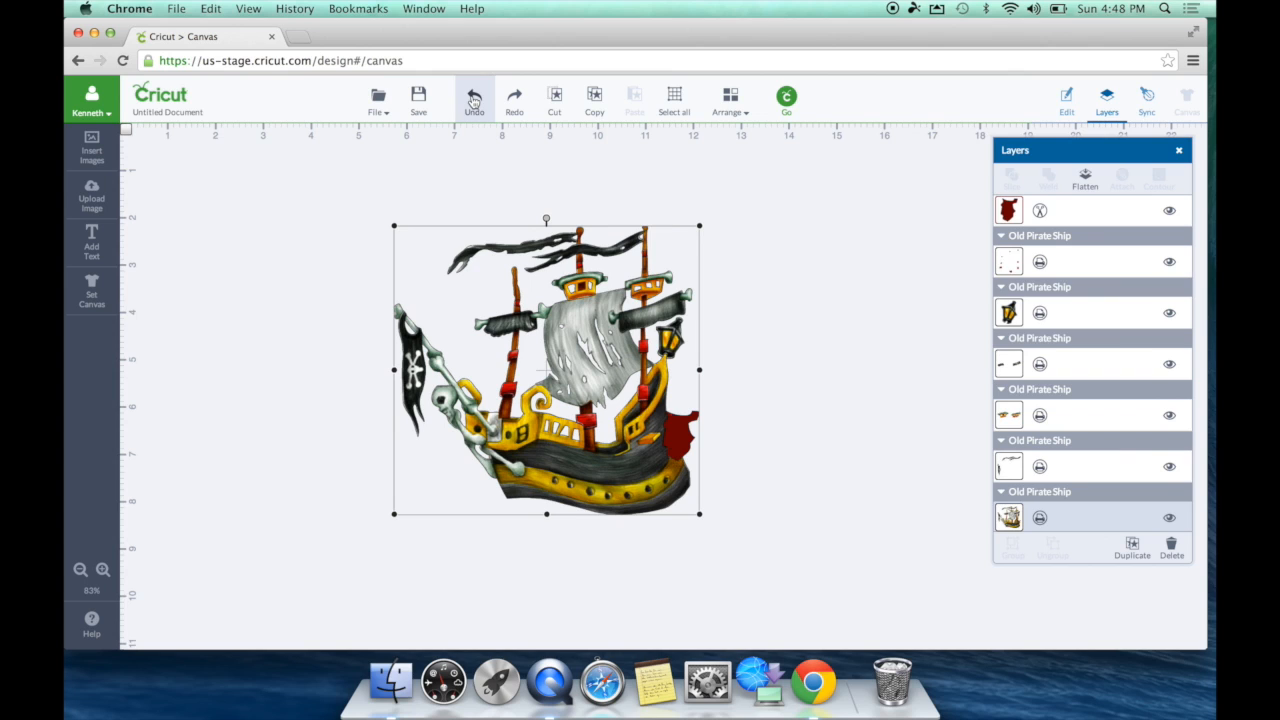
click(474, 97)
Undo the visibility changes on the six upper pirate ship layers
click(474, 97)
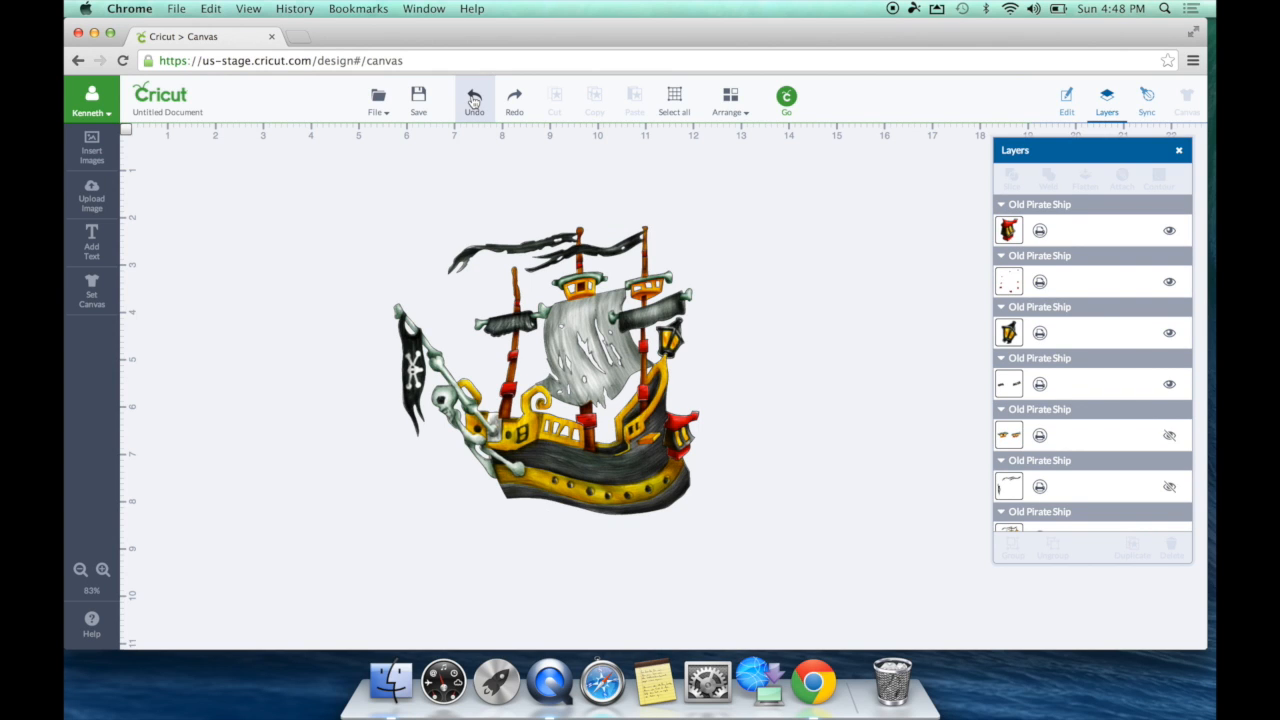
click(474, 97)
click(474, 97)
click(474, 97)
click(474, 97)
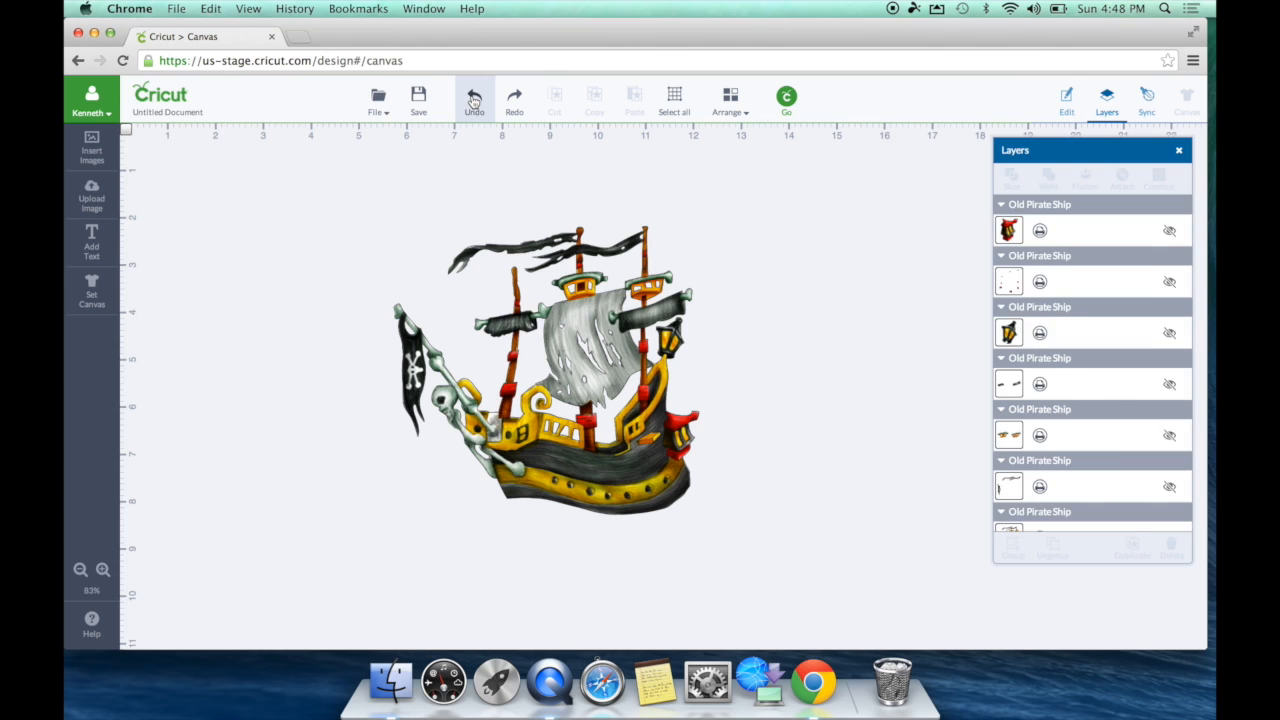
Undo the earlier pirate ship edits back to the small, single flattened image
click(474, 97)
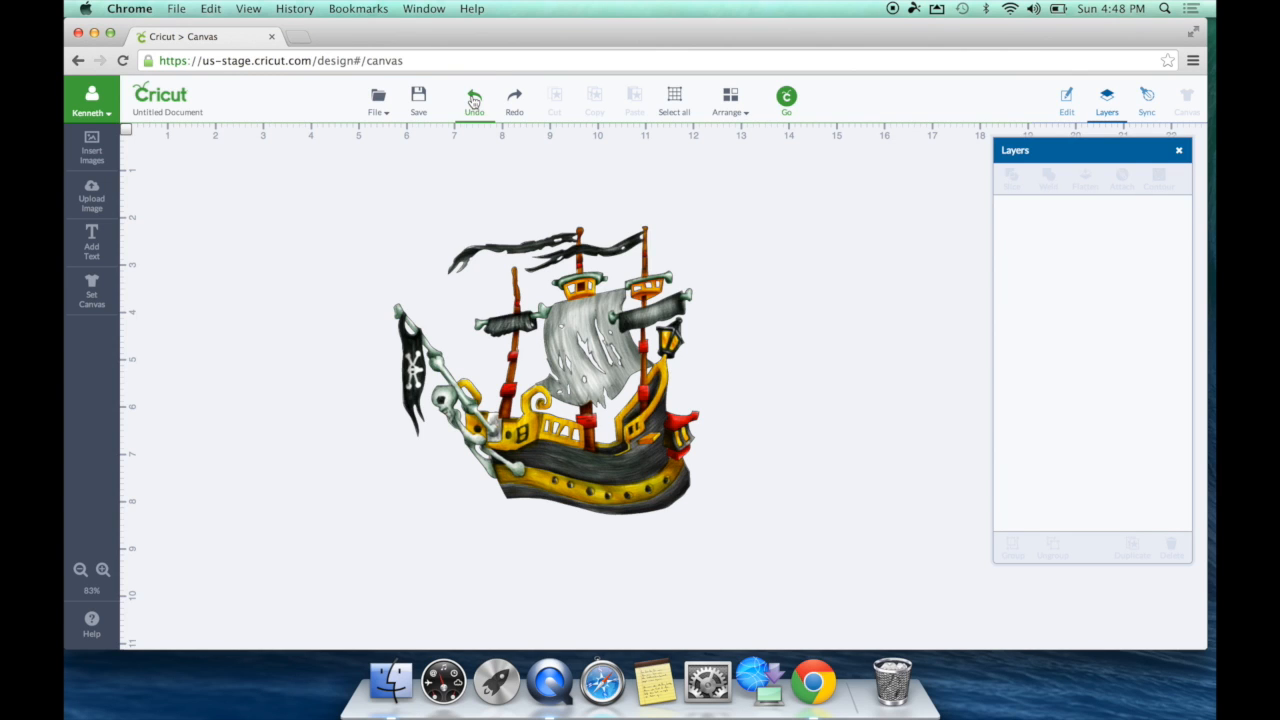
click(474, 97)
click(474, 97)
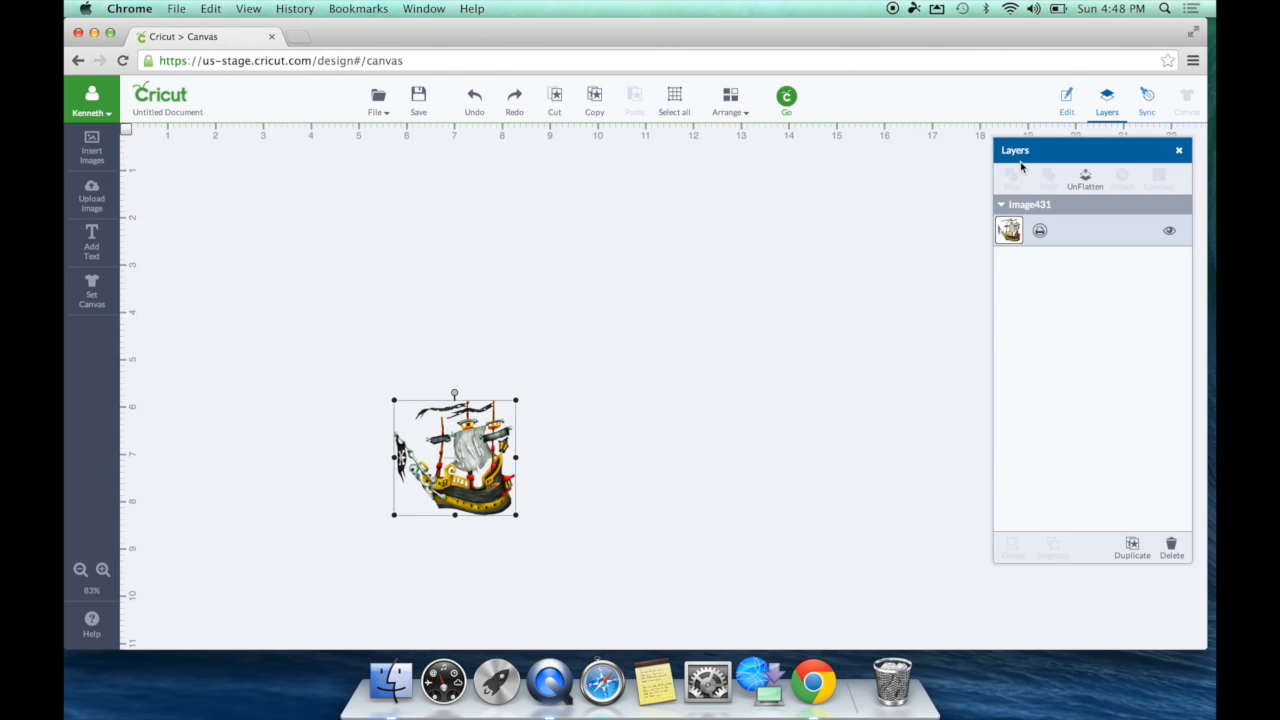
Set the flattened pirate ship's height to 4.00 in with proportions locked, and open its mat preview
click(1066, 100)
click(1075, 260)
text(4.00)
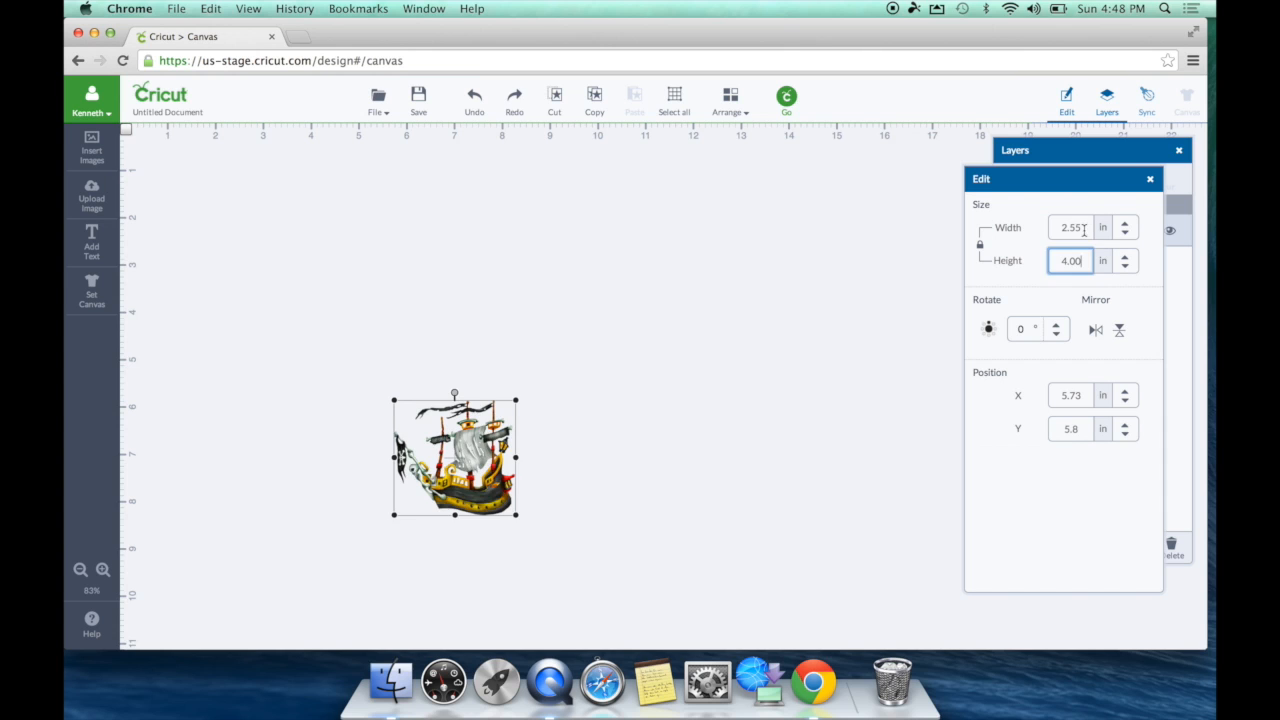
key(Return)
click(787, 95)
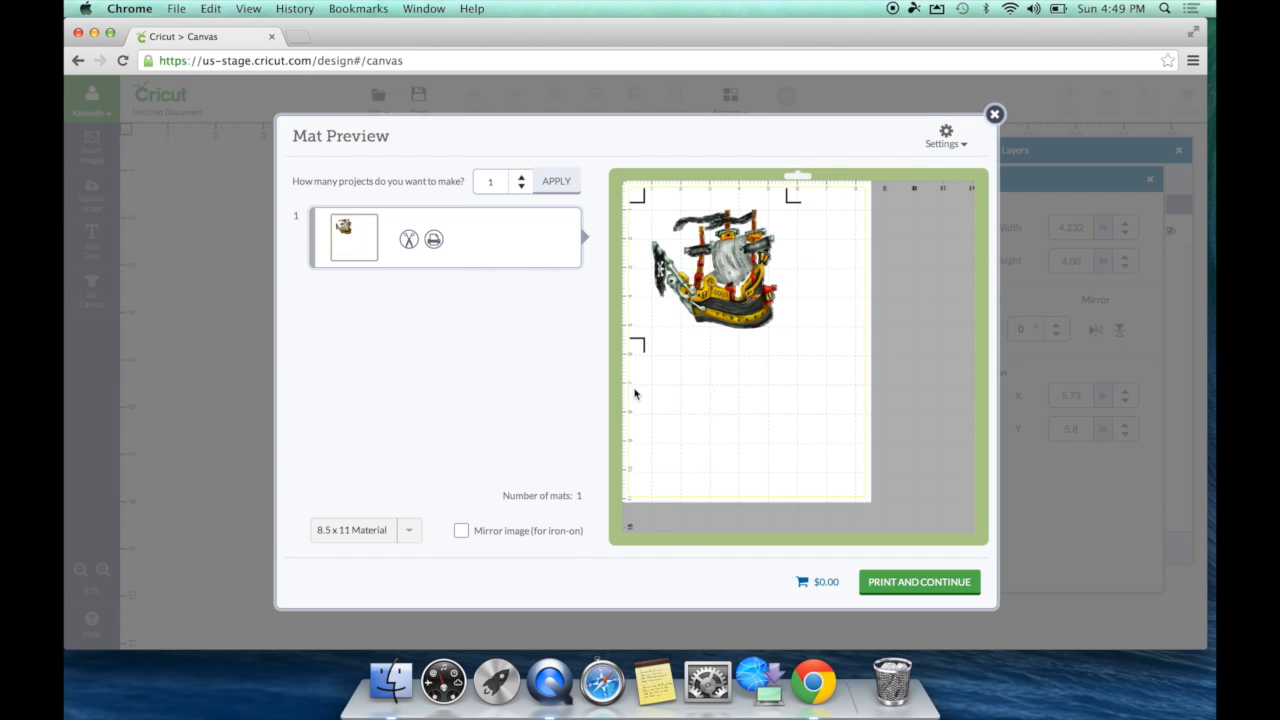
Switch the Bleed setting off and on repeatedly to compare the pirate ship's edges on the mat, ending with Bleed on
click(955, 140)
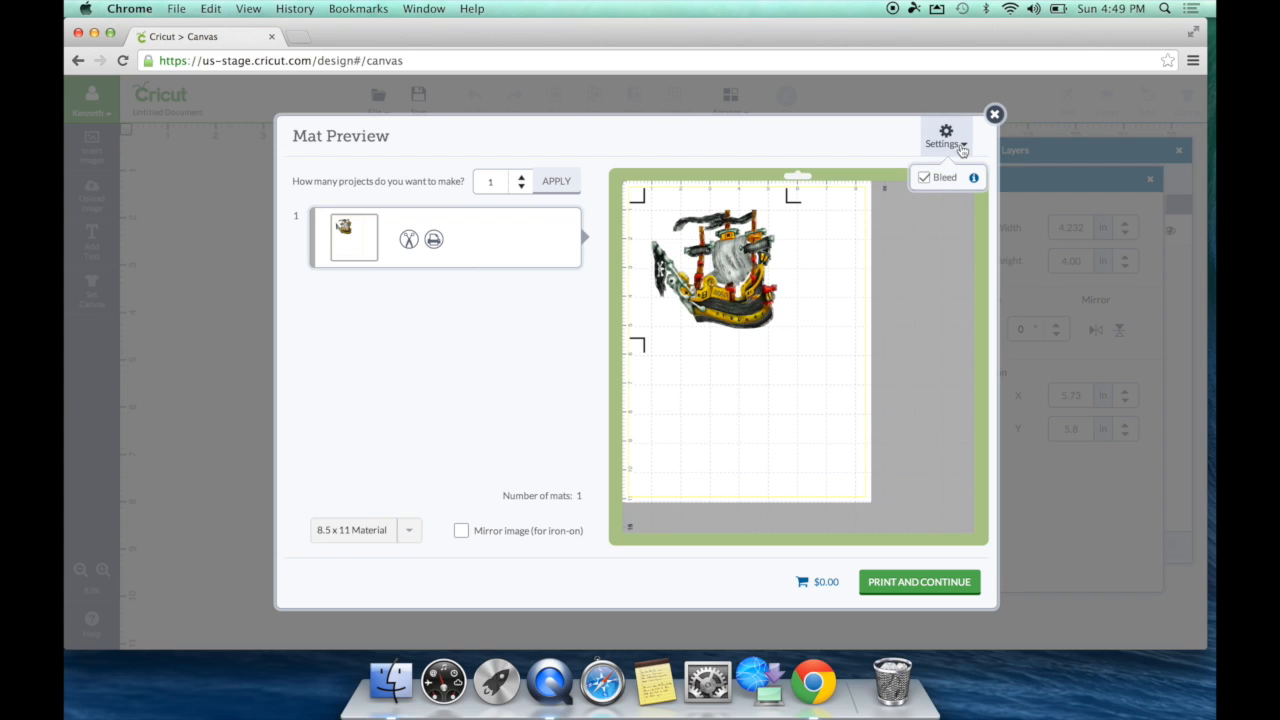
click(924, 178)
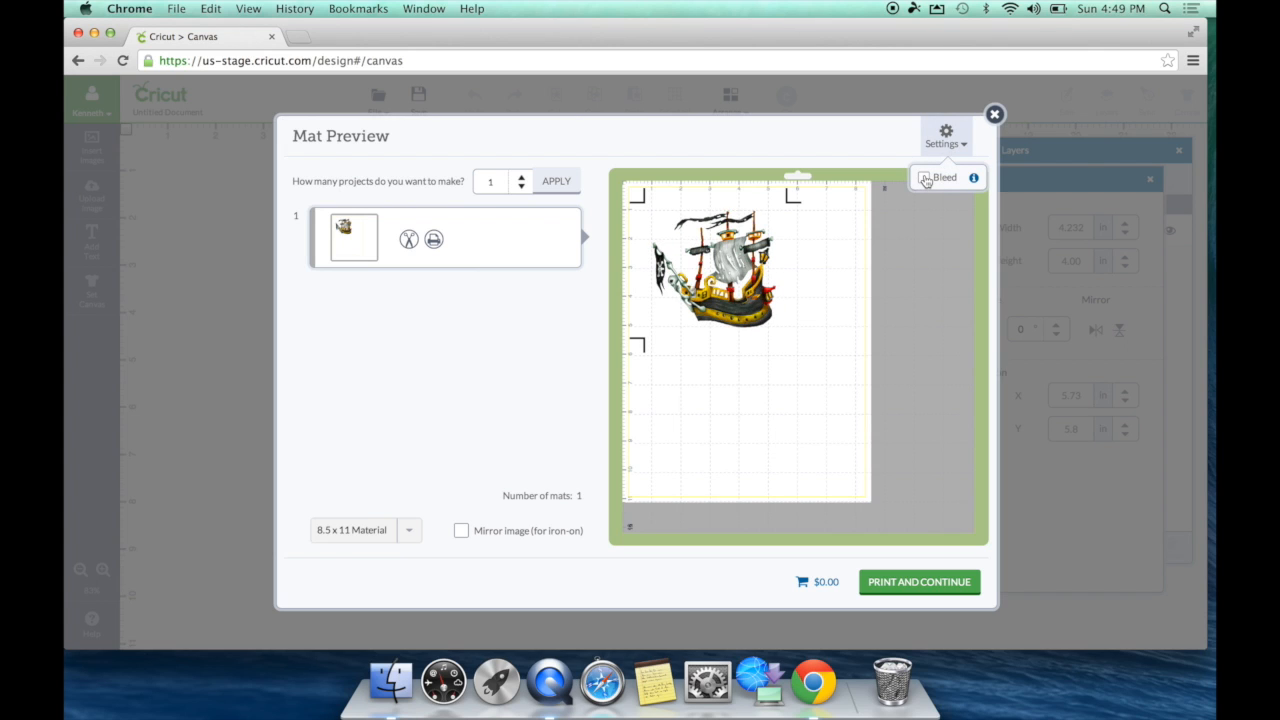
click(924, 178)
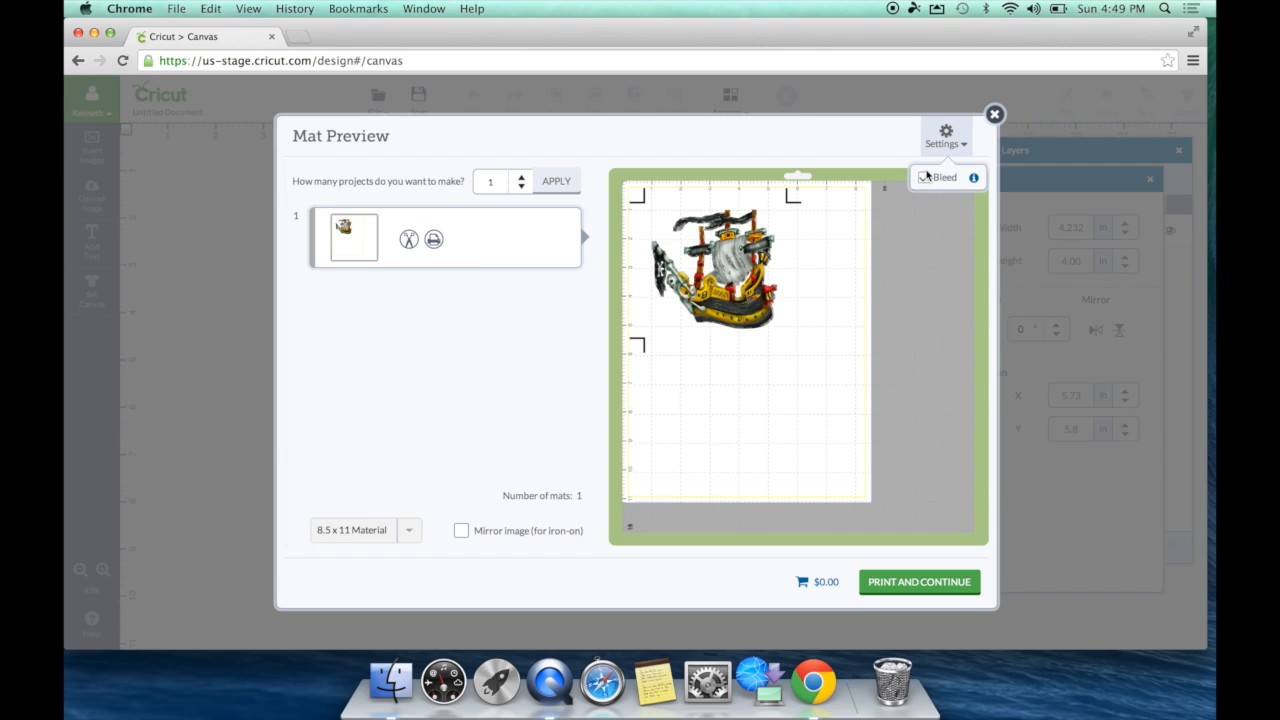
click(924, 178)
click(924, 178)
click(924, 178)
click(924, 178)
click(924, 178)
click(924, 178)
click(924, 178)
click(924, 178)
Continue to printing and send one copy of the pirate ship page to the EPSON_Artisan_1430 on US Letter paper
click(904, 584)
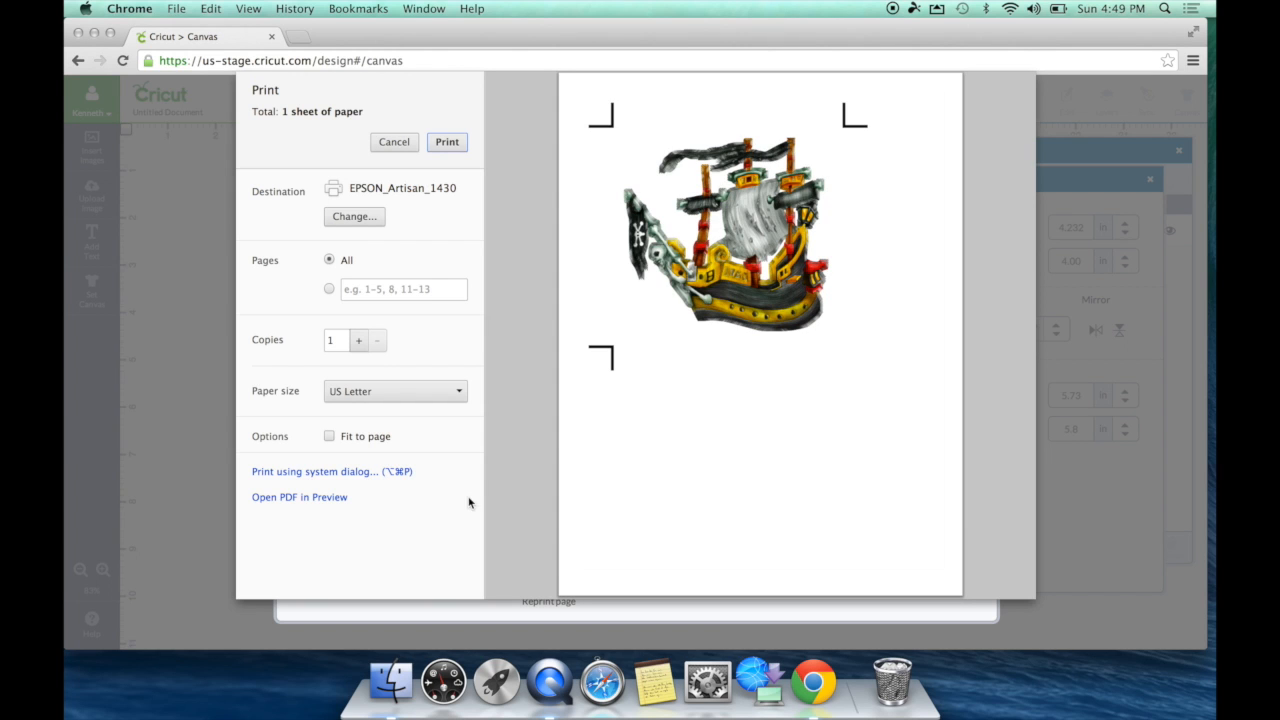
click(446, 142)
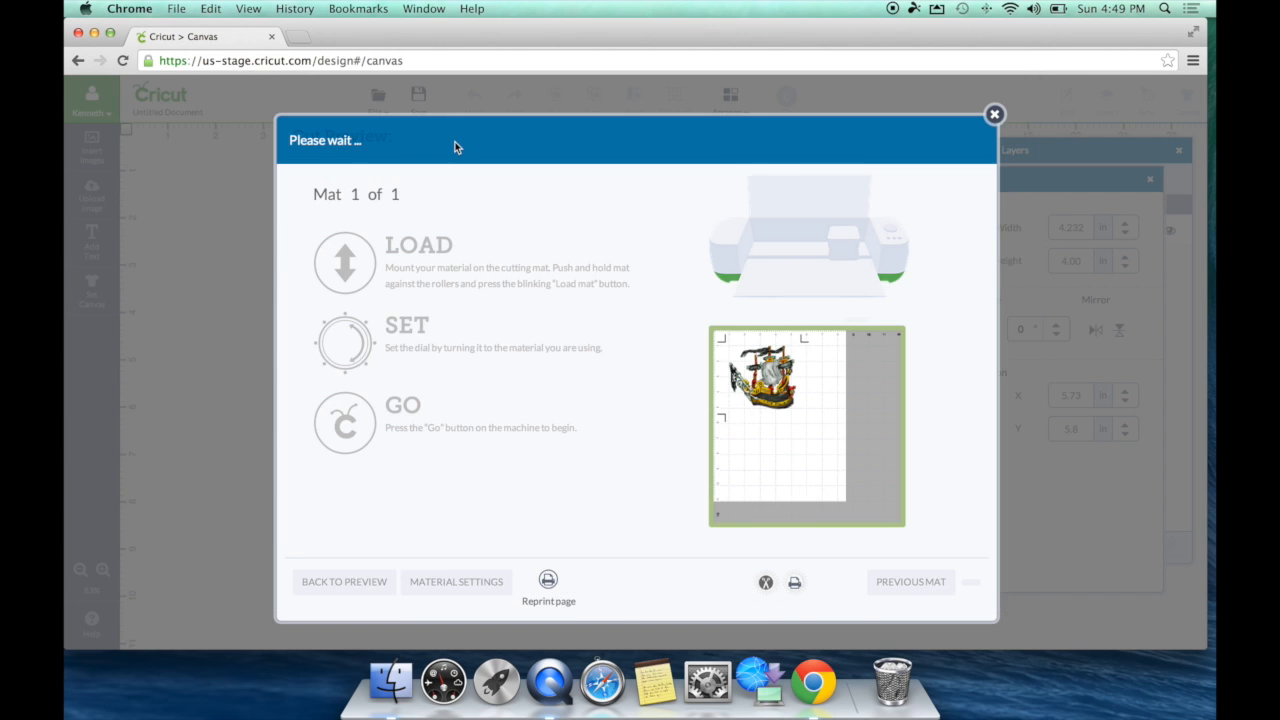